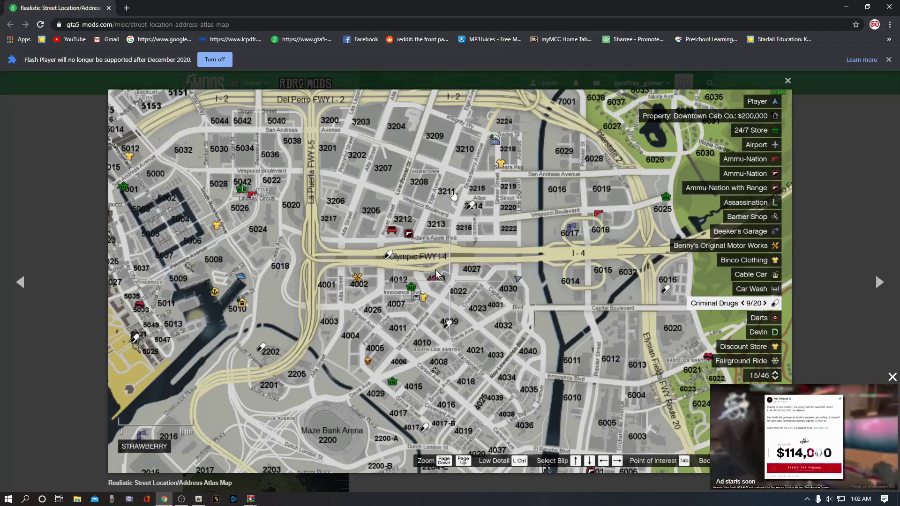
- Close the enlarged street map preview and exit the browser
left_click(789, 80)
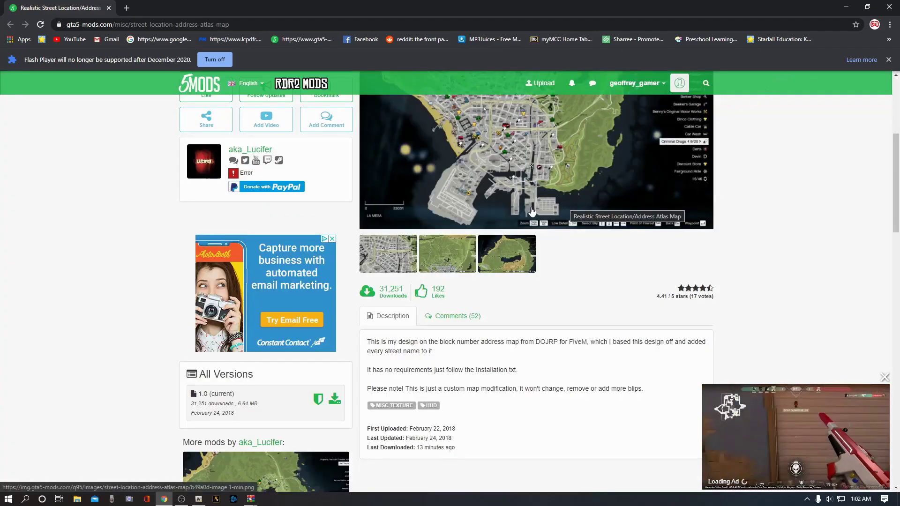
scroll(532, 211, "up", 5)
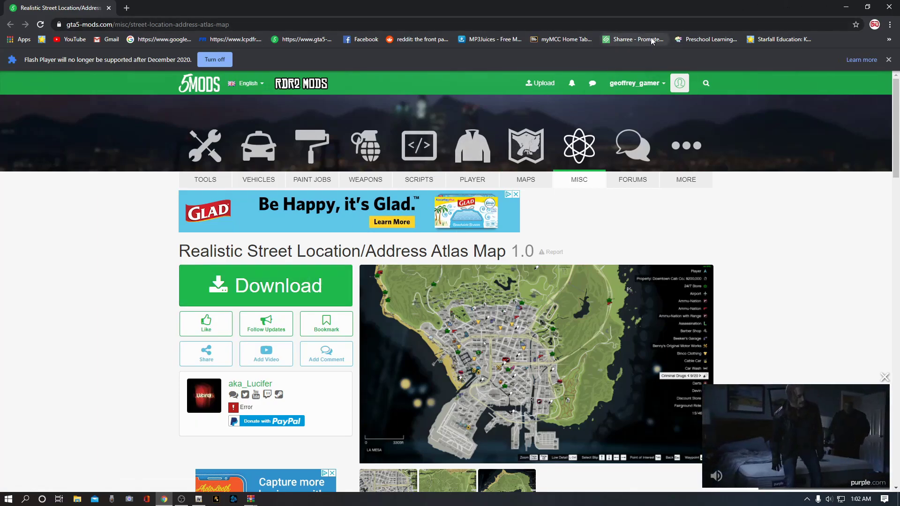
left_click(889, 7)
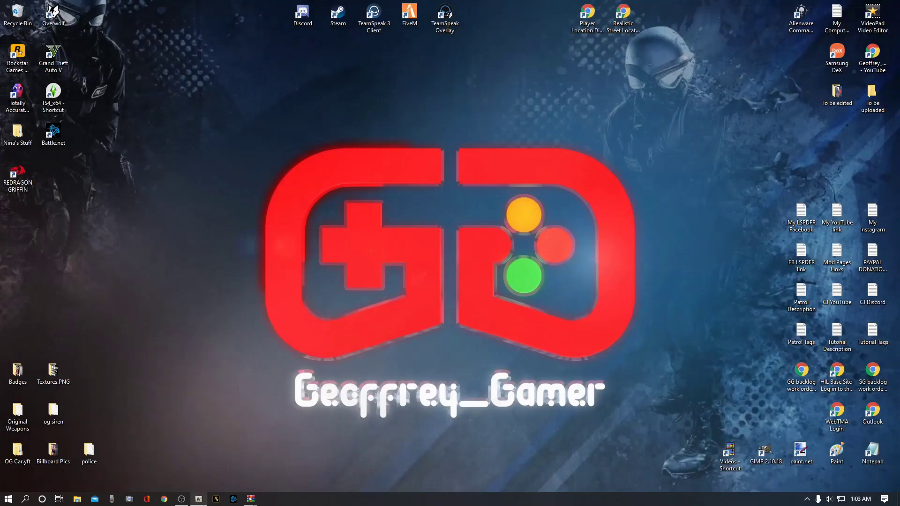
- Open File Explorer and browse to Program Files (x86) > Steam > steamapps > common on the C: drive
mouse_move(256, 501)
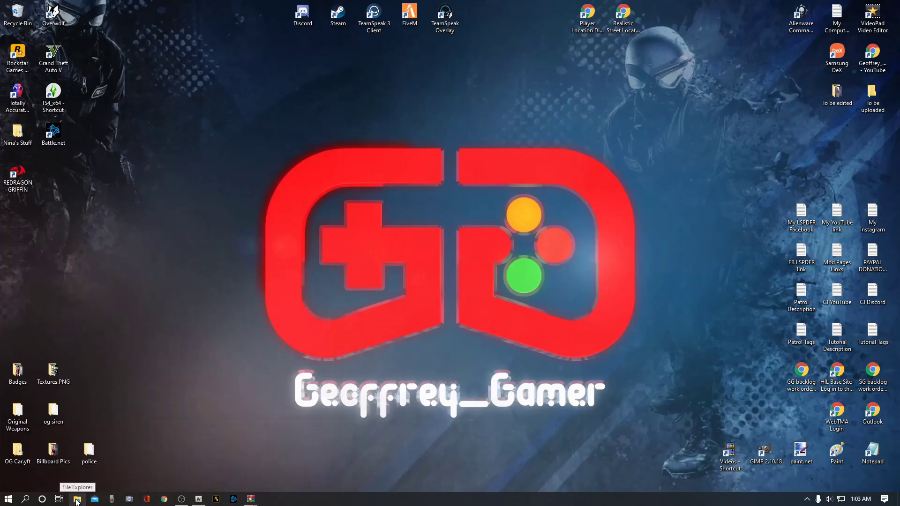
left_click(77, 500)
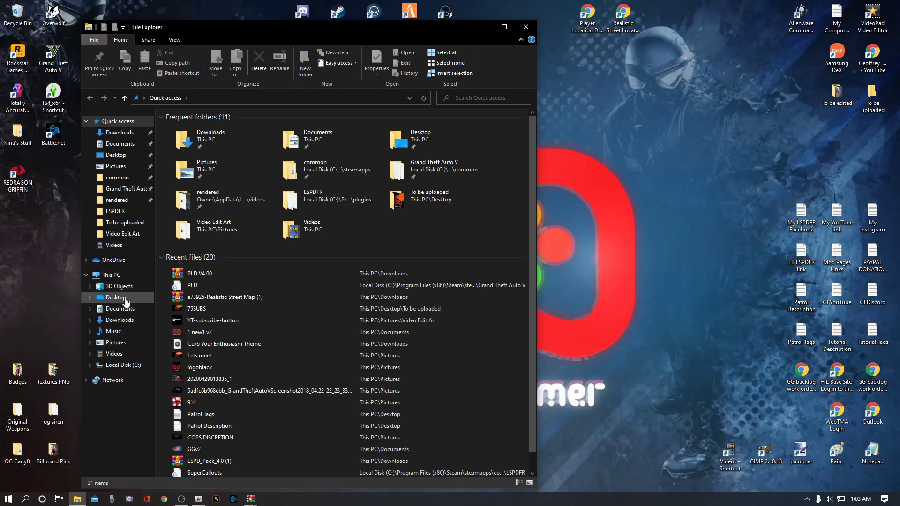
left_click(123, 365)
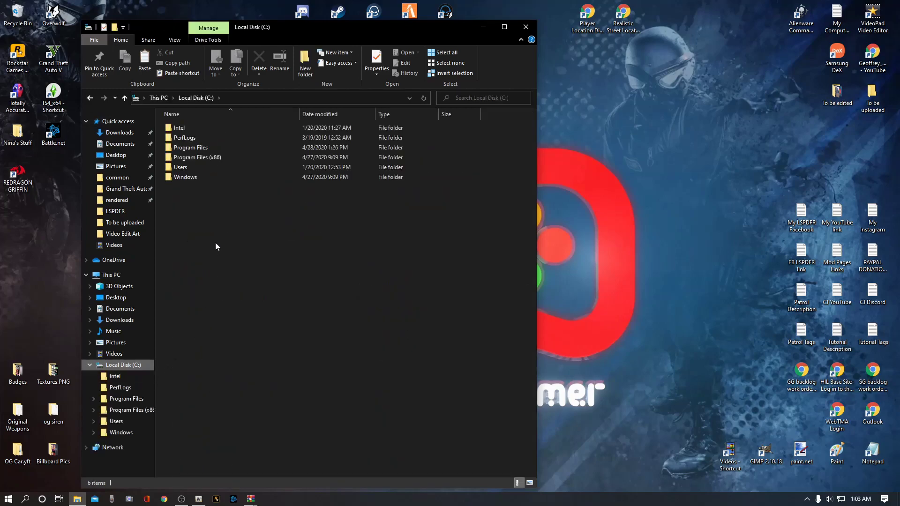
double_click(198, 159)
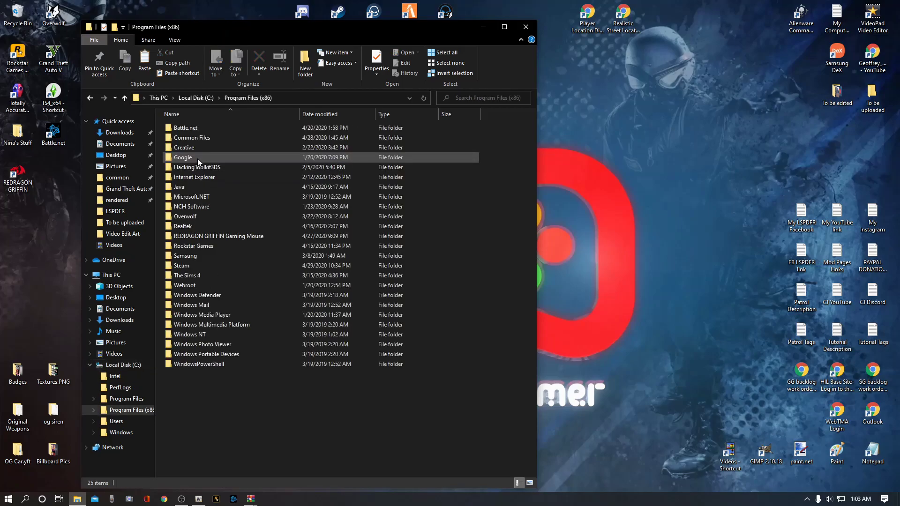
double_click(184, 266)
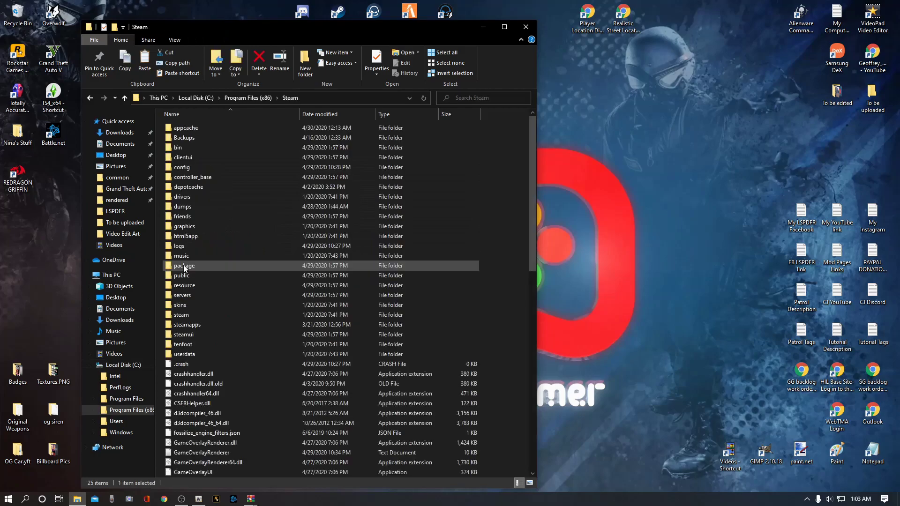
double_click(193, 326)
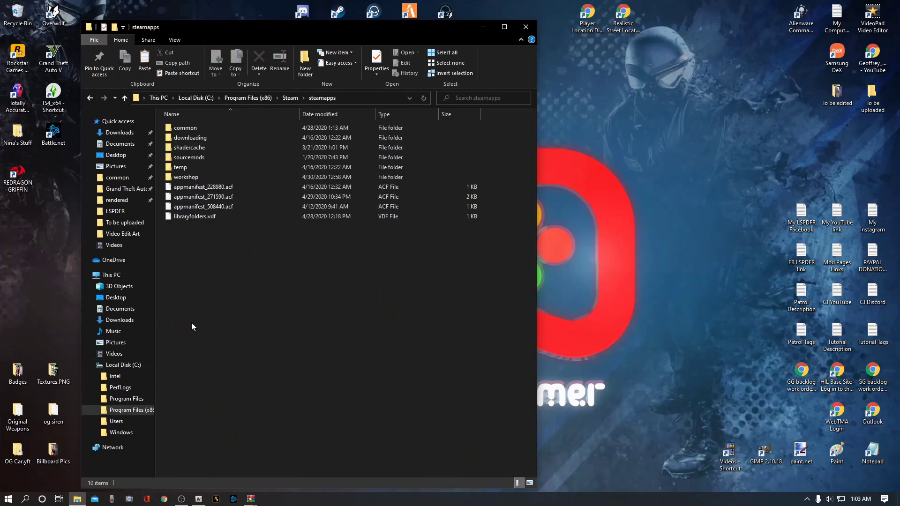
double_click(191, 128)
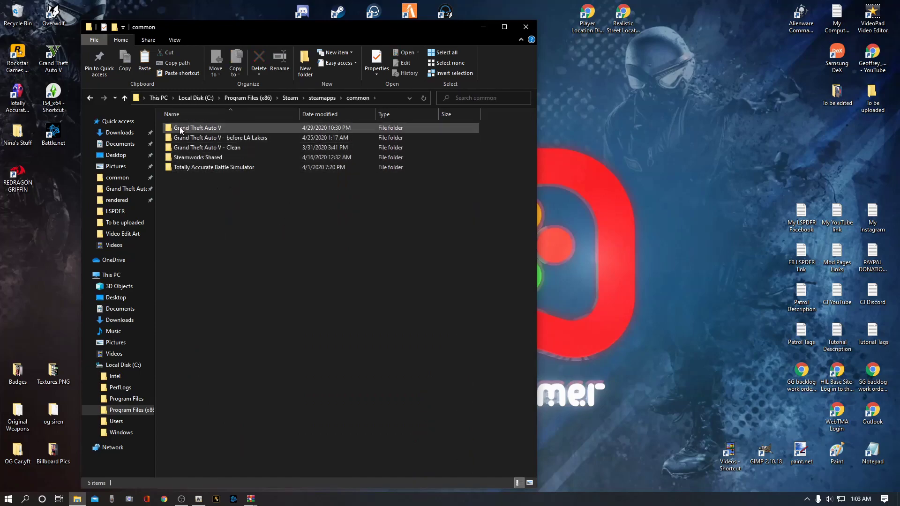
- Copy the Grand Theft Auto V folder within common as if preparing a backup, without pasting it
mouse_move(181, 131)
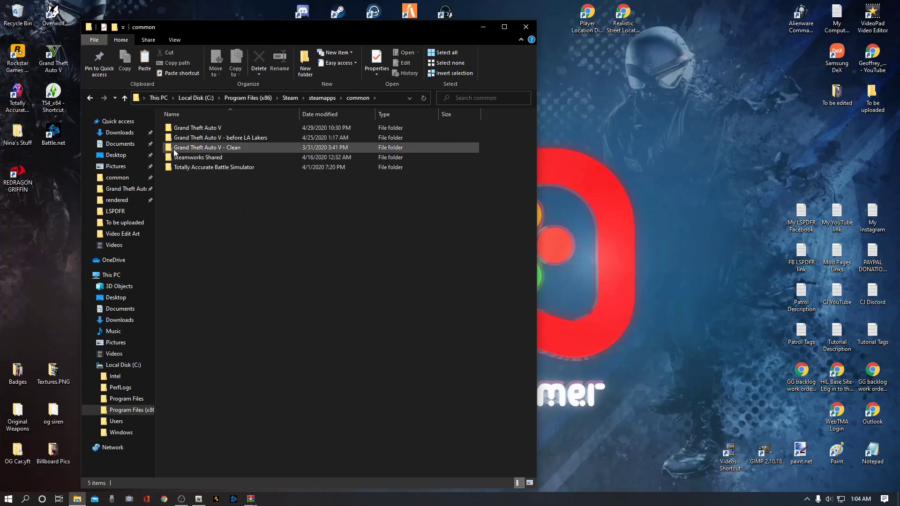
left_click(204, 128)
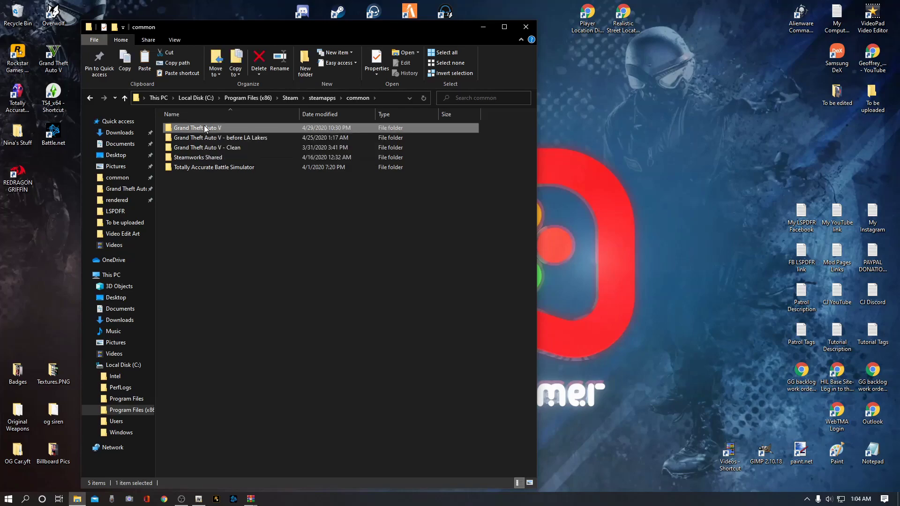
right_click(205, 128)
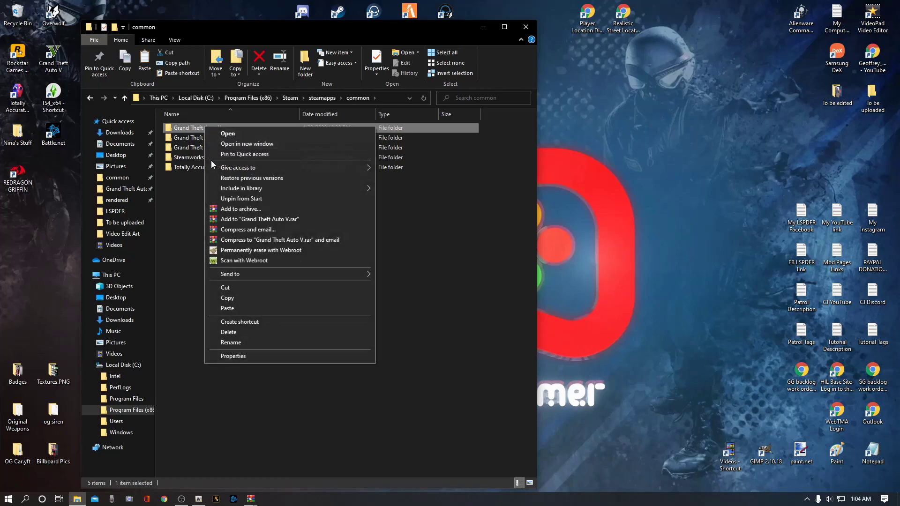
left_click(226, 297)
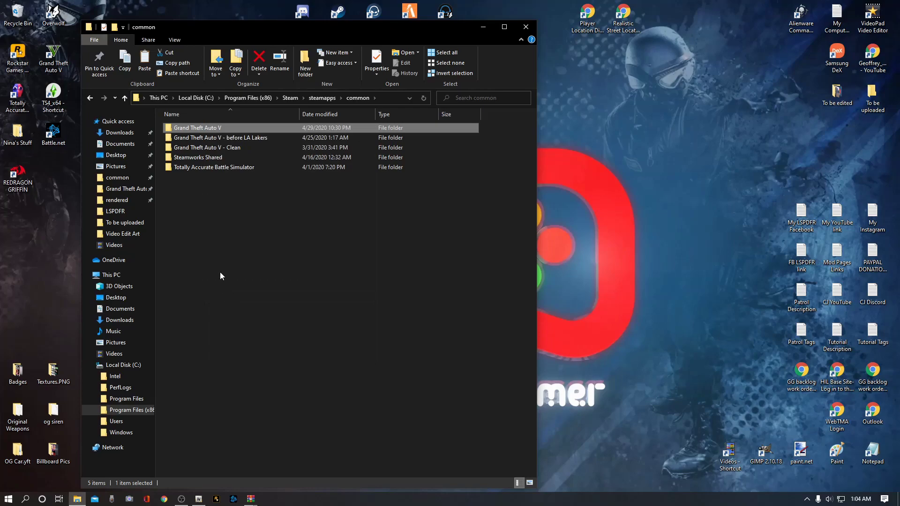
right_click(223, 235)
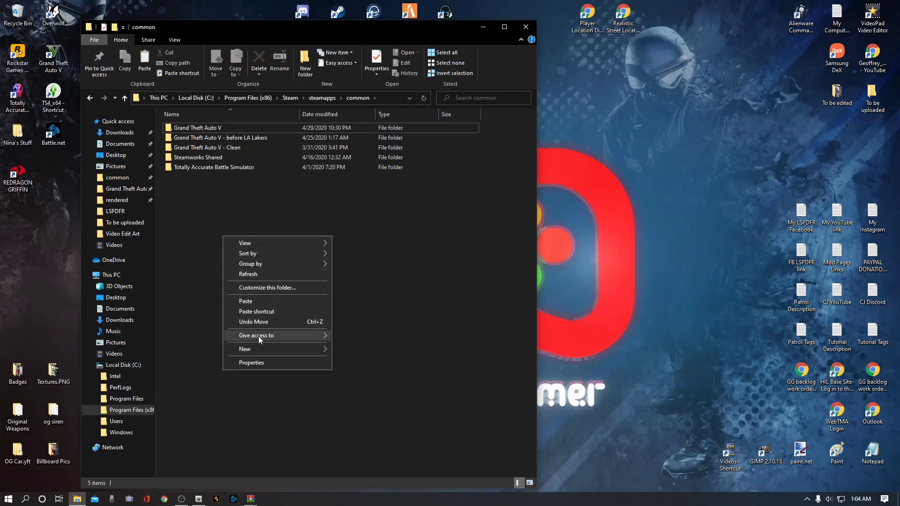
left_click(360, 283)
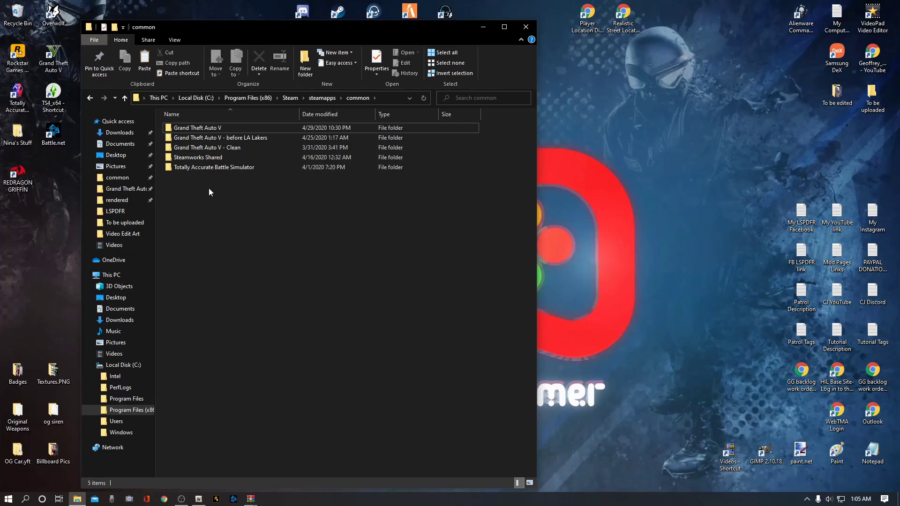
left_click(201, 128)
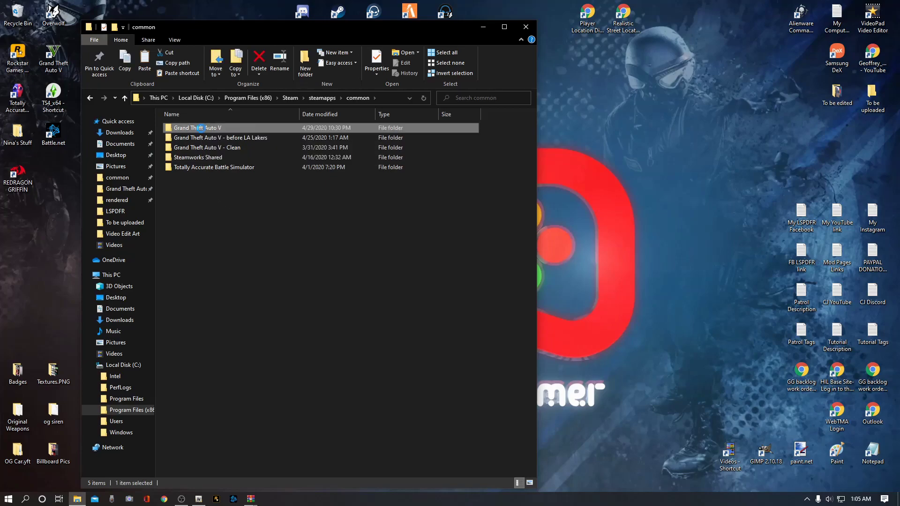
right_click(201, 129)
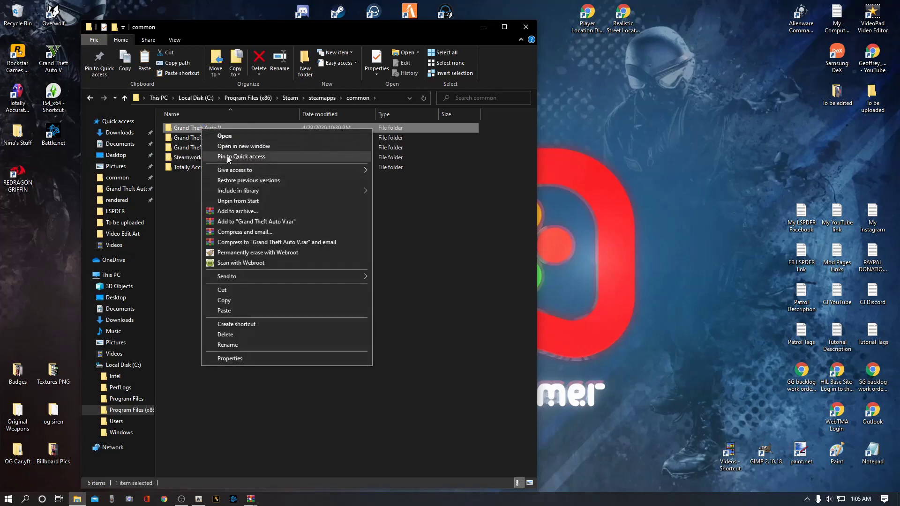
left_click(440, 230)
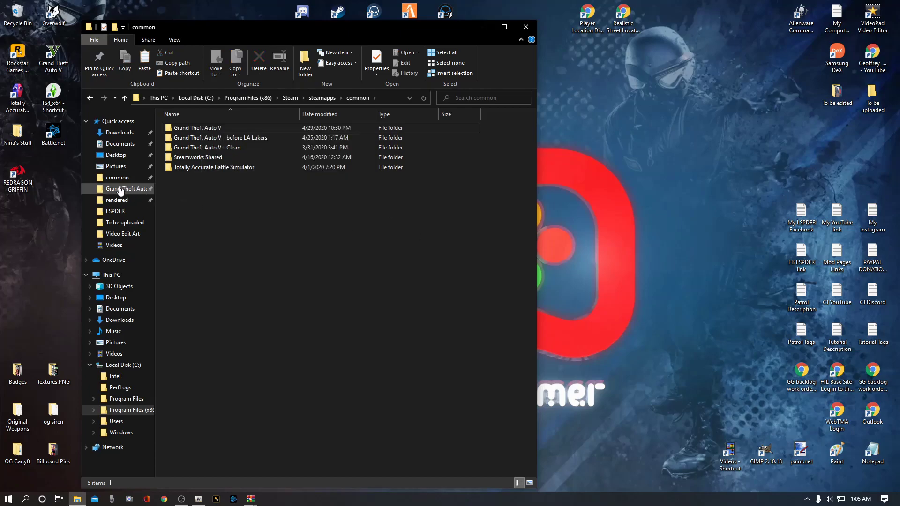
- Open the pinned Grand Theft Auto V folder in a fresh File Explorer window and move the window aside
left_click(524, 27)
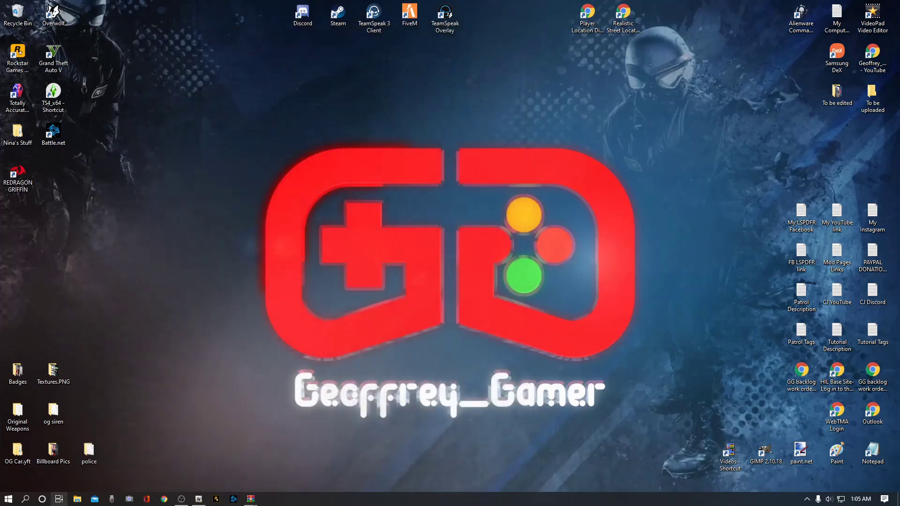
left_click(78, 499)
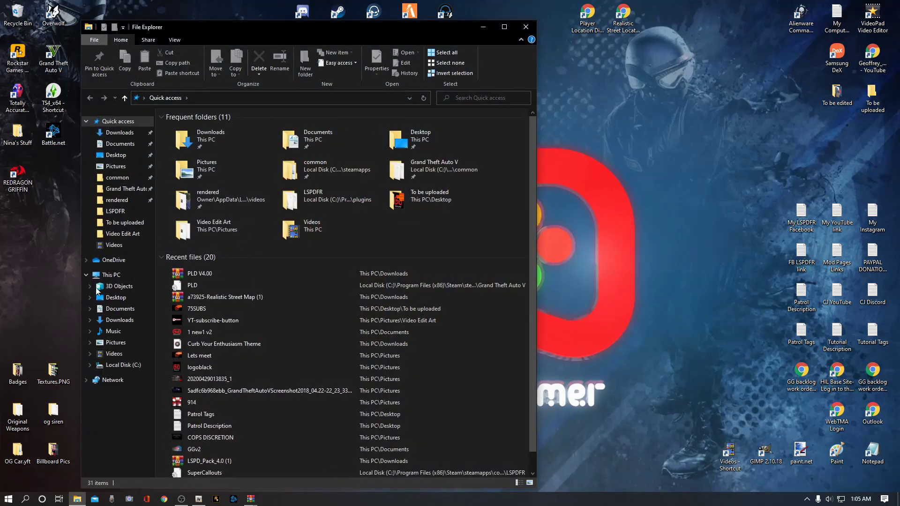
left_click(117, 190)
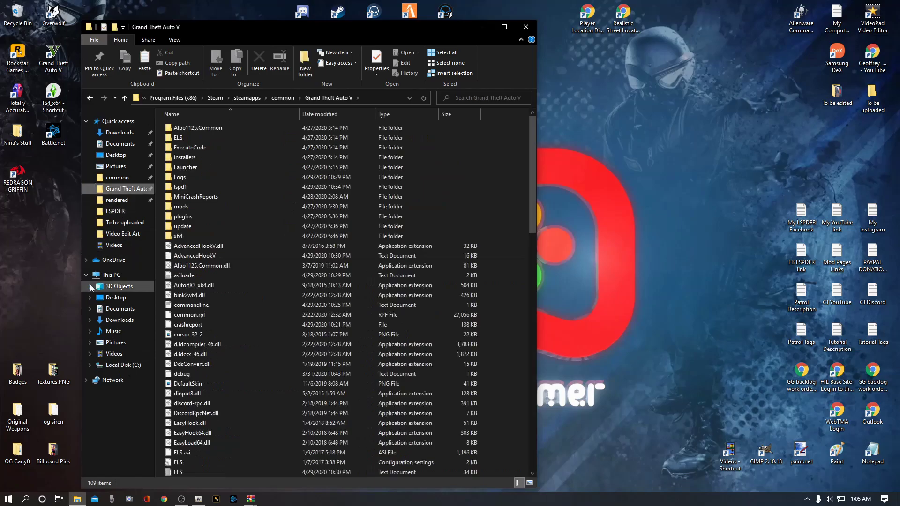
scroll(220, 251, "down", 9)
scroll(228, 256, "up", 9)
scroll(229, 256, "down", 9)
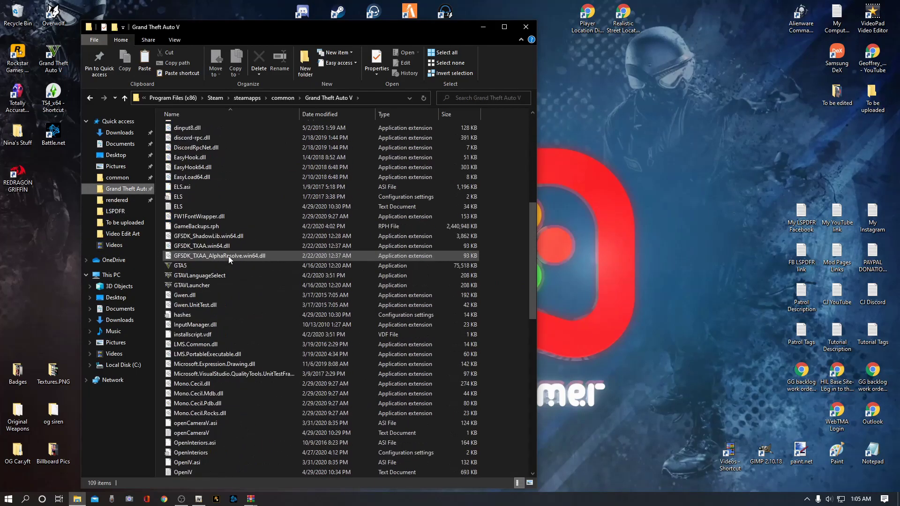
scroll(223, 260, "up", 6)
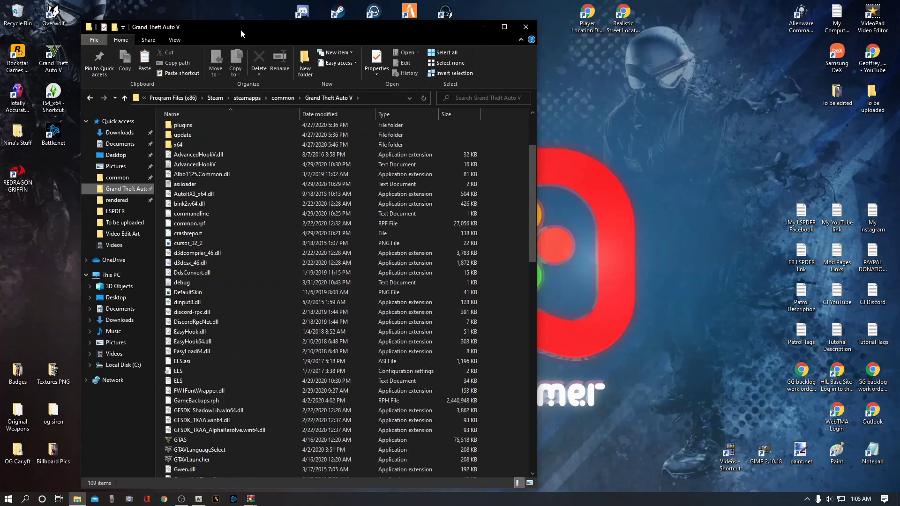
left_click_drag(241, 28, 209, 13)
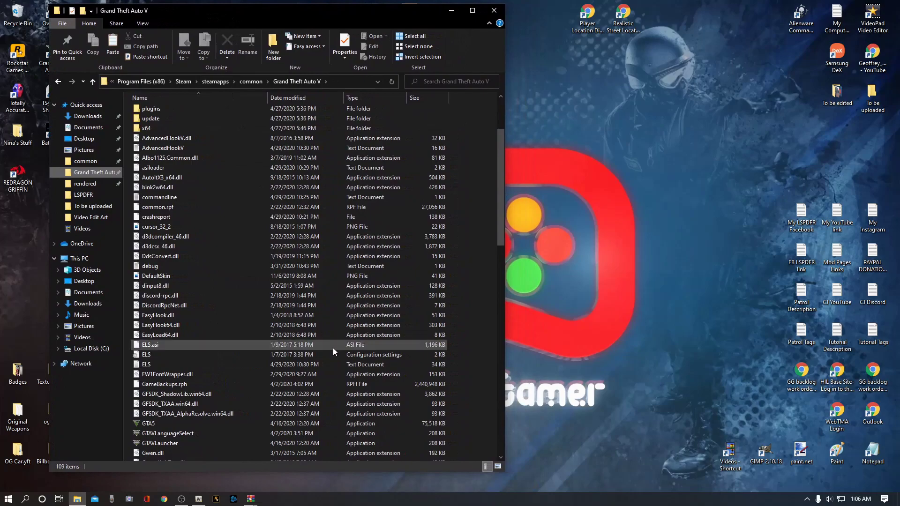
- Bring up the PLD V4.00.rar archive beside the game folder and open its INSTALLATION FILES > Grand Theft Auto V folder
left_click(247, 504)
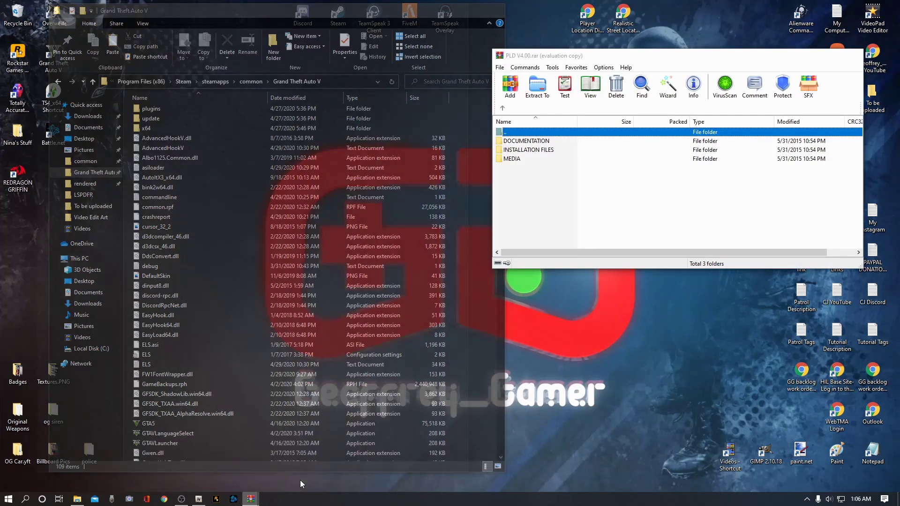
left_click(299, 480)
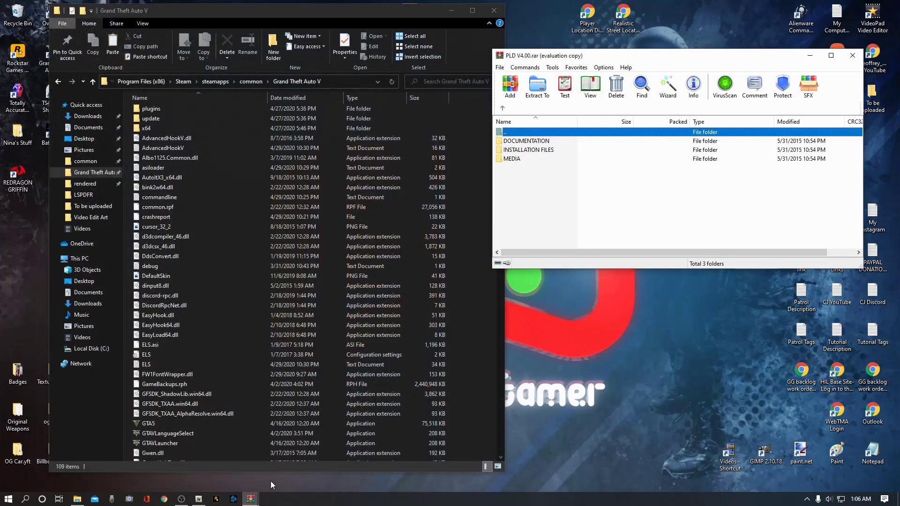
left_click_drag(650, 60, 670, 59)
double_click(551, 149)
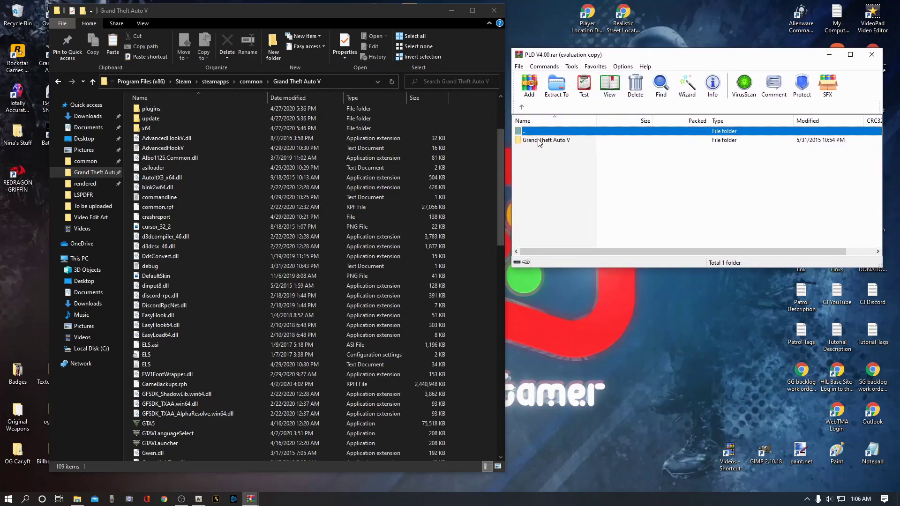
left_click(521, 107)
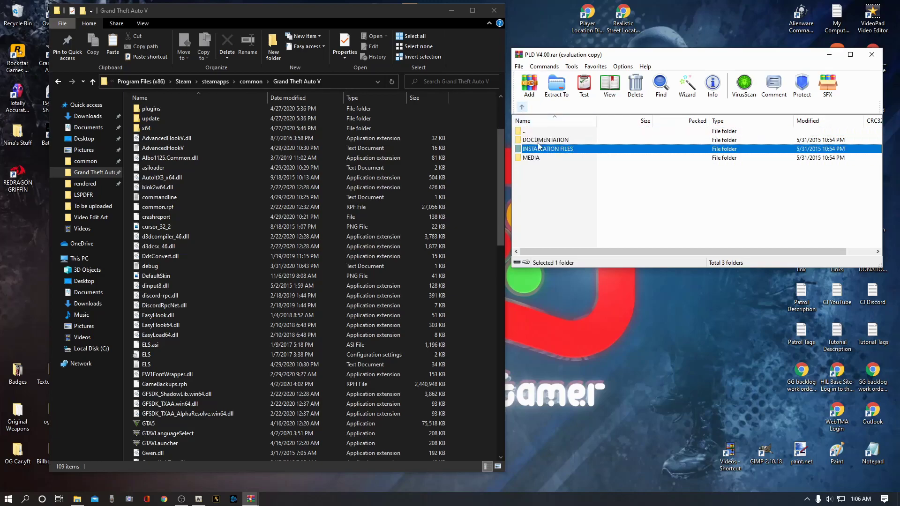
double_click(538, 149)
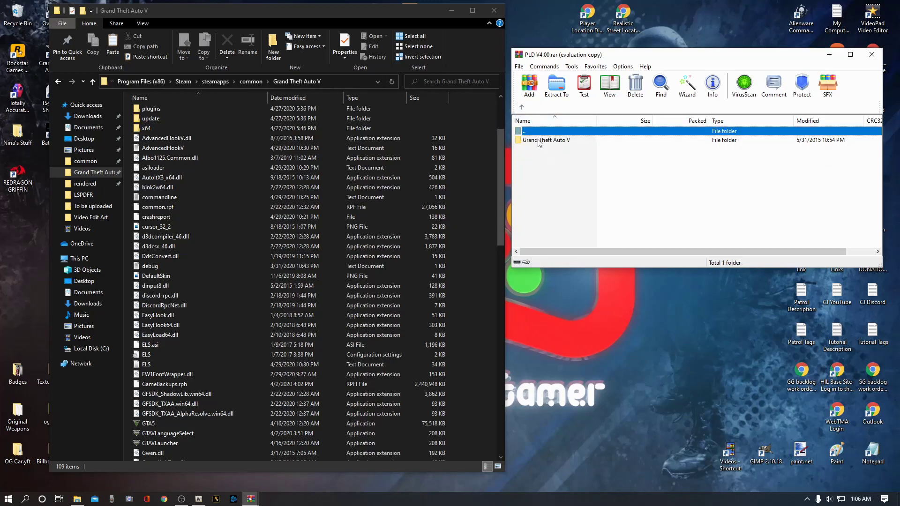
double_click(538, 140)
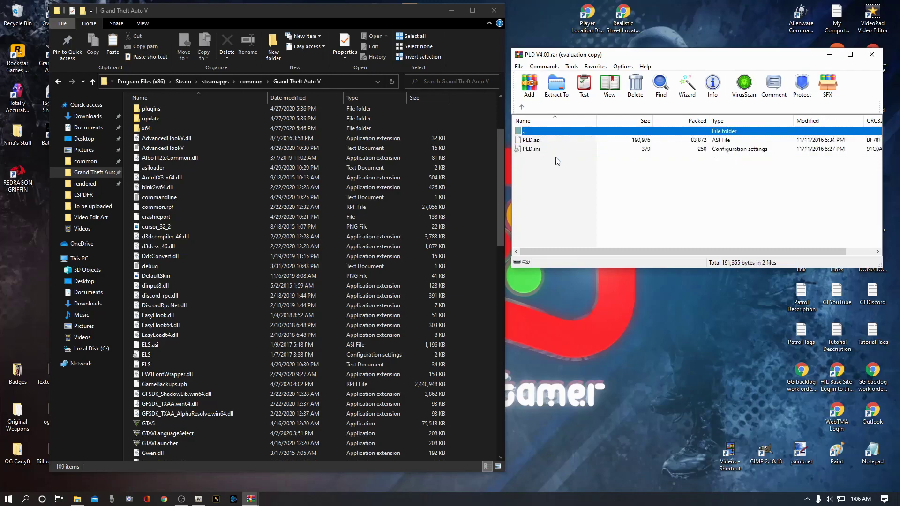
- Try to transfer PLD.asi and PLD.ini from the archive into the Grand Theft Auto V game folder
left_click(546, 176)
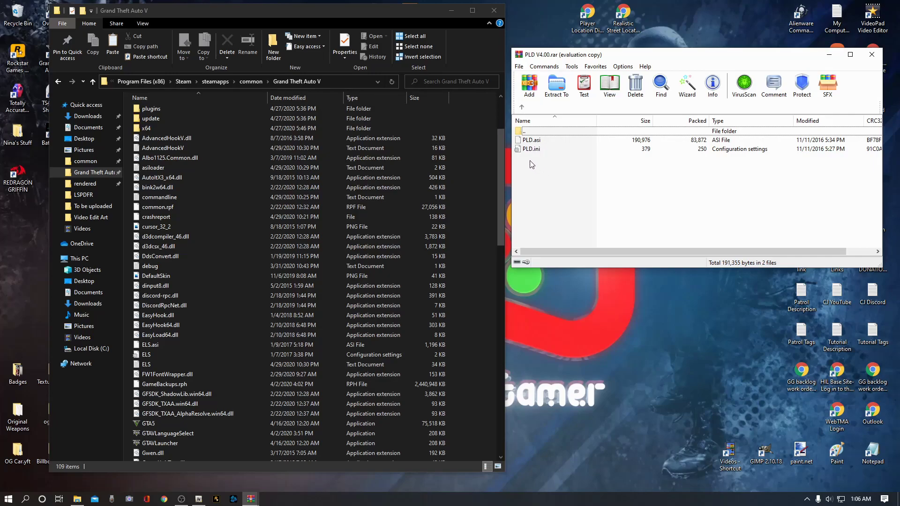
left_click_drag(531, 164, 492, 176)
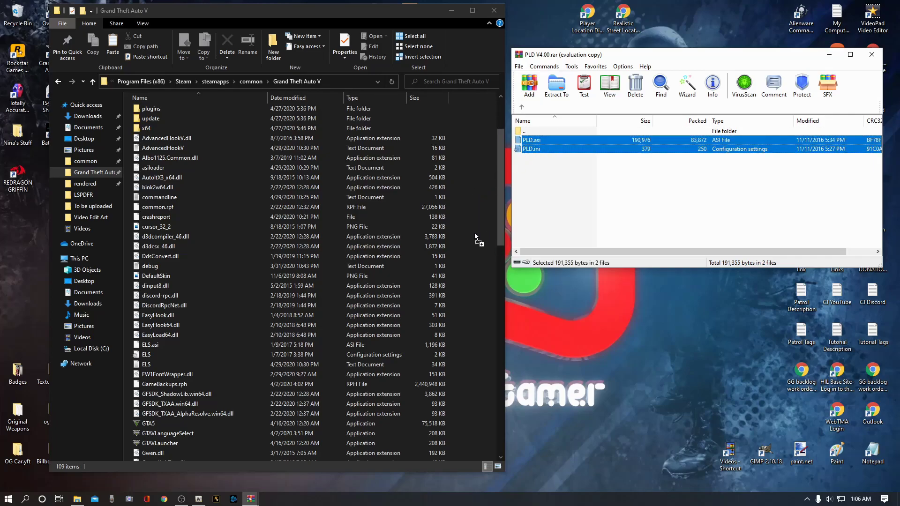
mouse_move(211, 417)
left_mouse_down()
mouse_move(210, 441)
mouse_move(192, 109)
mouse_move(217, 442)
mouse_move(221, 414)
left_mouse_up()
left_click_drag(463, 201, 569, 177)
left_click_drag(545, 145, 493, 218)
left_click_drag(486, 222, 556, 174)
left_click(542, 181)
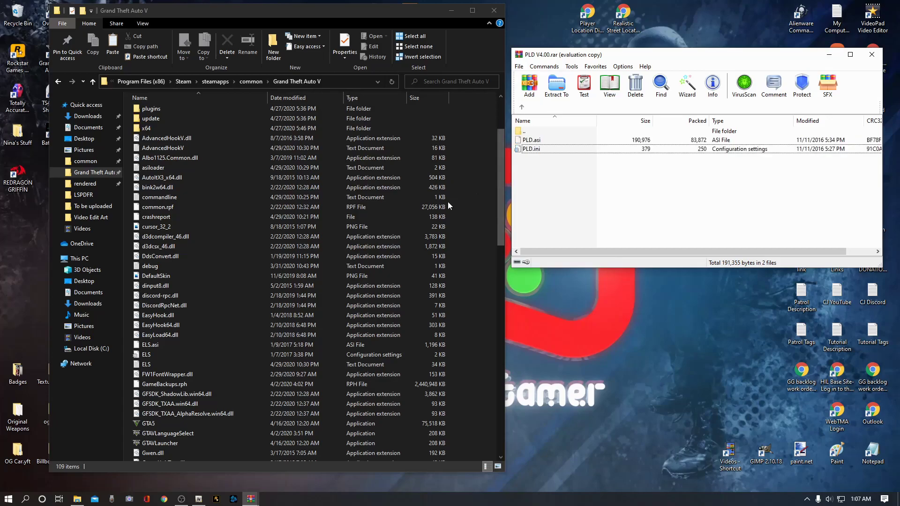
- Close the PLD archive and locate the PLD files in the Grand Theft Auto V folder
left_click(870, 55)
scroll(342, 232, "down", 7)
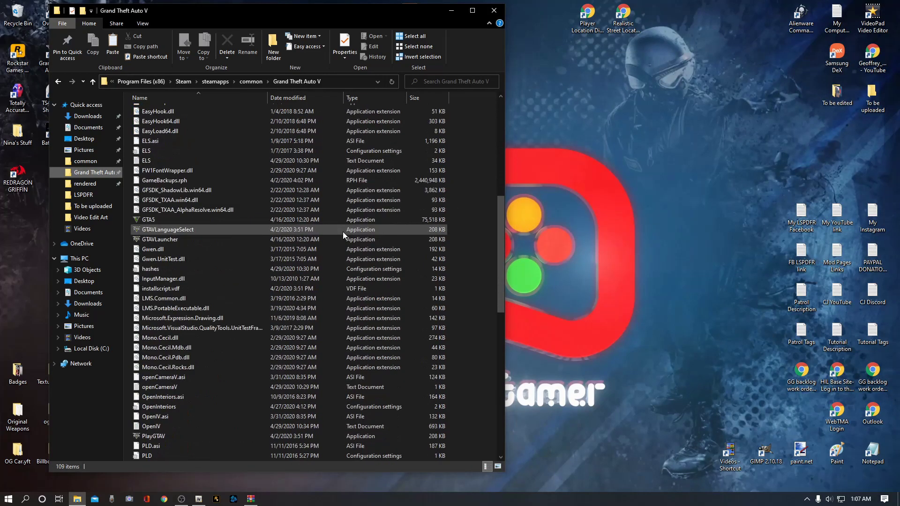
- Open the PLD configuration settings file in the Grand Theft Auto V folder to review its settings, and close it again
scroll(342, 232, "down", 7)
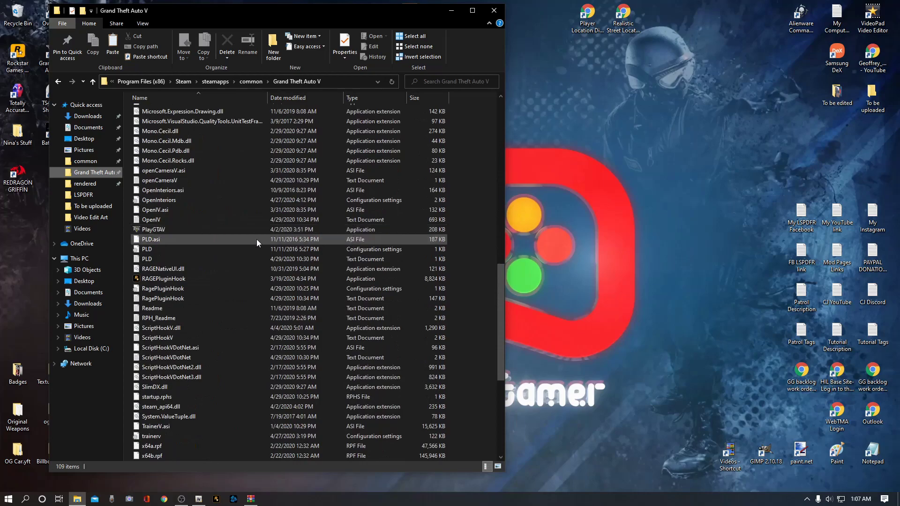
double_click(147, 249)
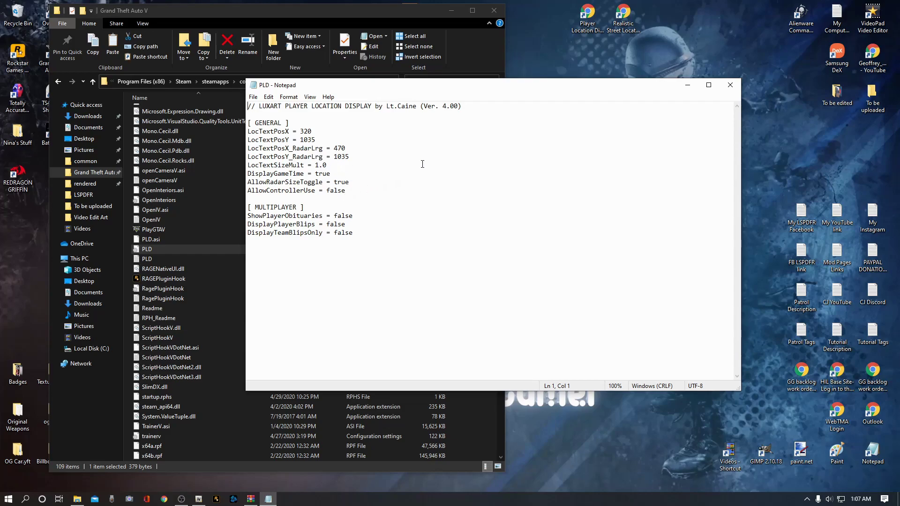
left_click(730, 87)
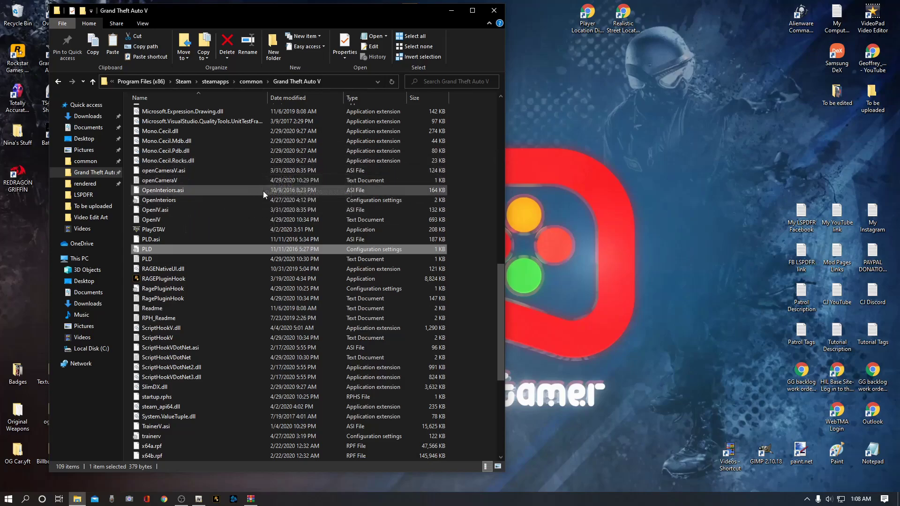
- Locate and select the three PLD files in the Grand Theft Auto V folder, check the actions available for them, and deselect them
scroll(211, 215, "up", 20)
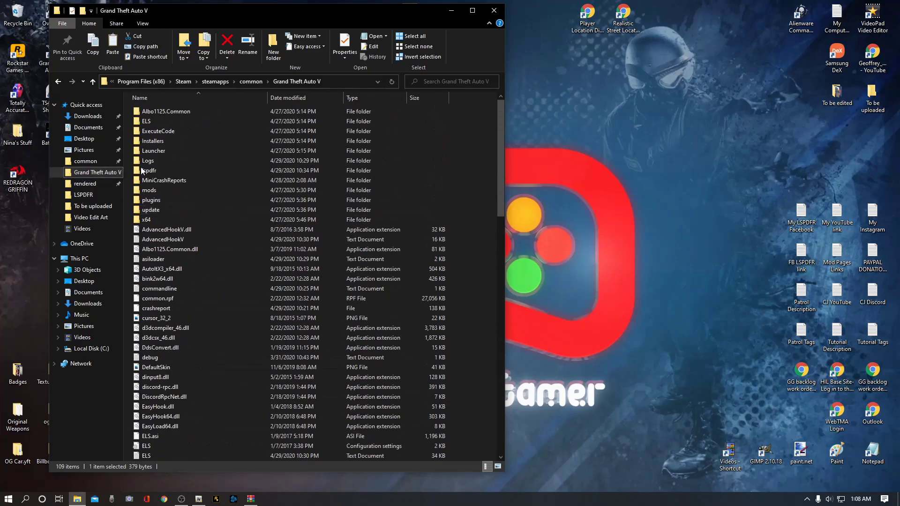
scroll(196, 199, "down", 5)
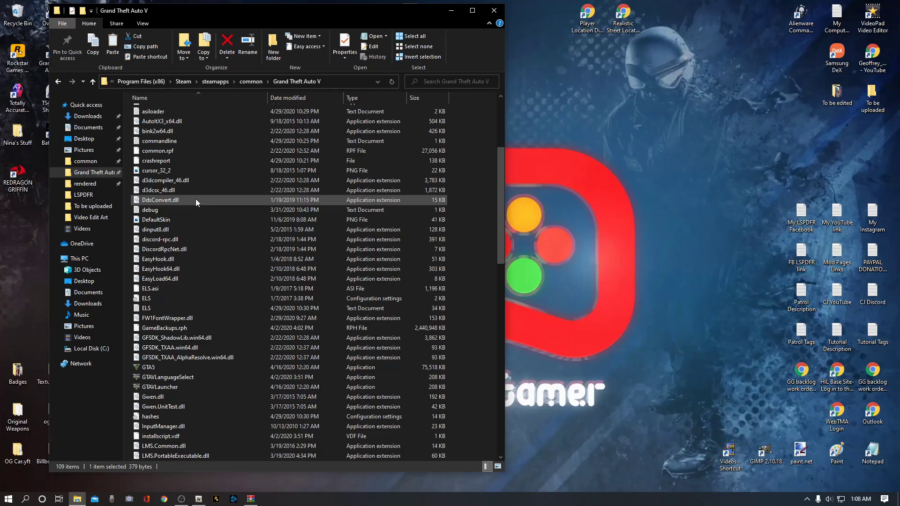
scroll(195, 199, "down", 14)
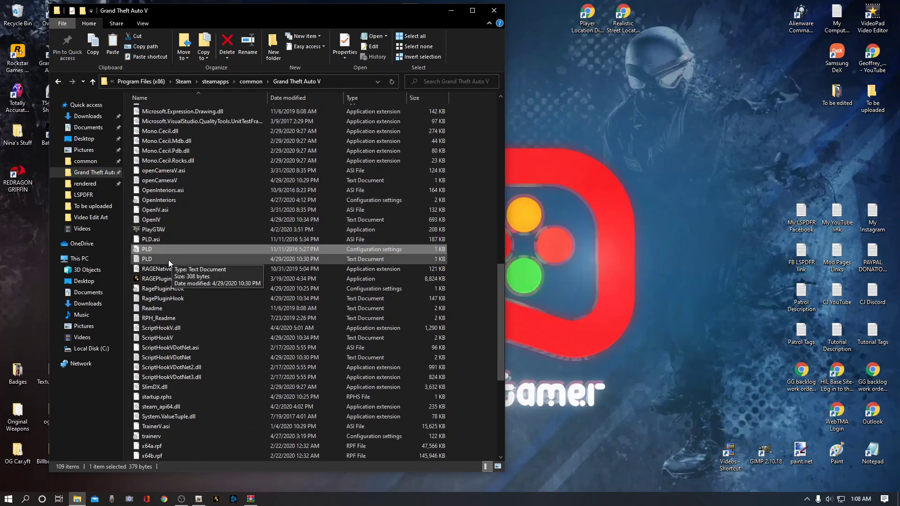
left_click_drag(153, 258, 179, 241)
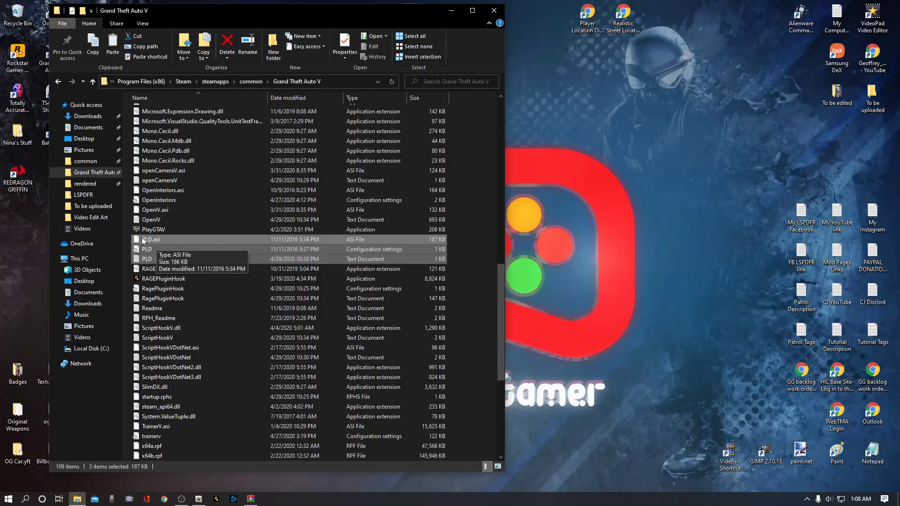
right_click(160, 249)
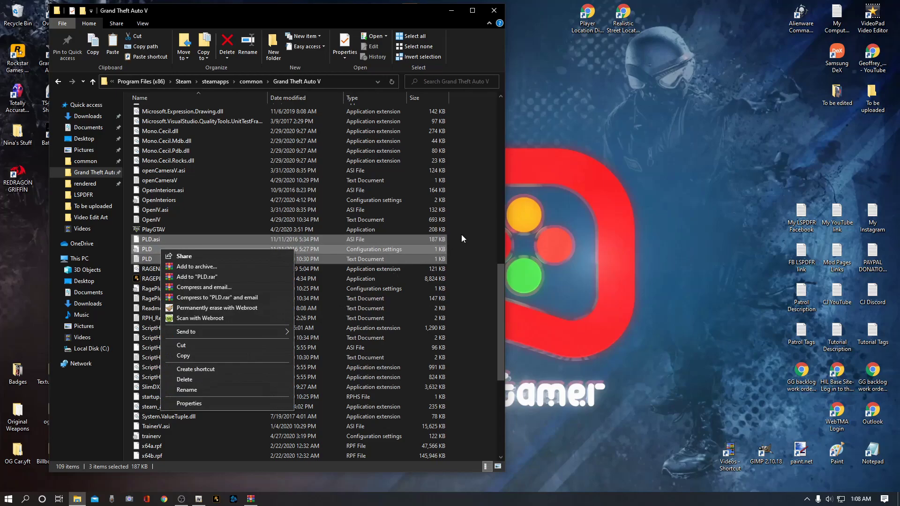
left_click(490, 159)
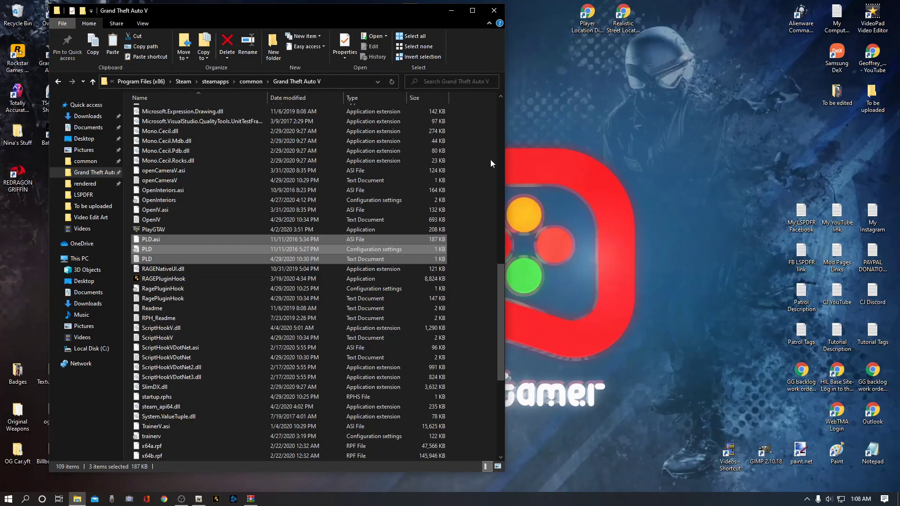
left_click(490, 159)
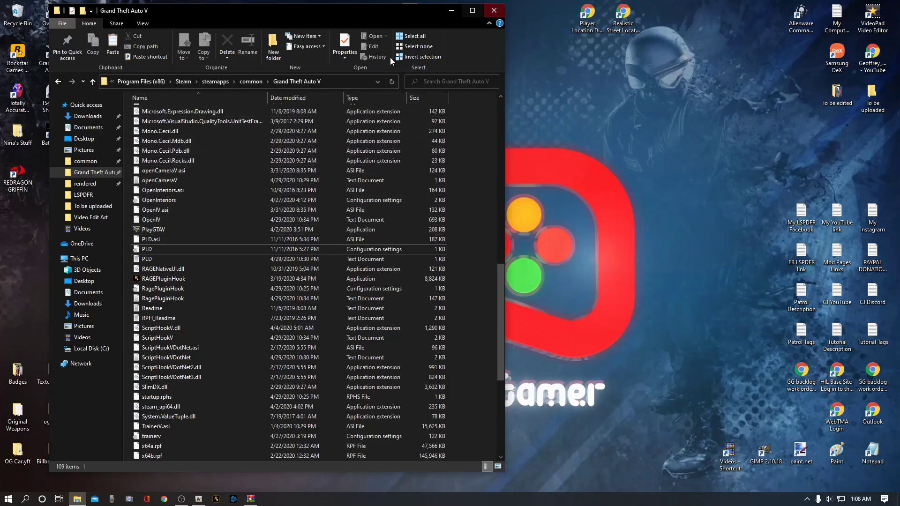
- Refresh and close the Grand Theft Auto V folder window, and switch to OpenIV
left_click(392, 82)
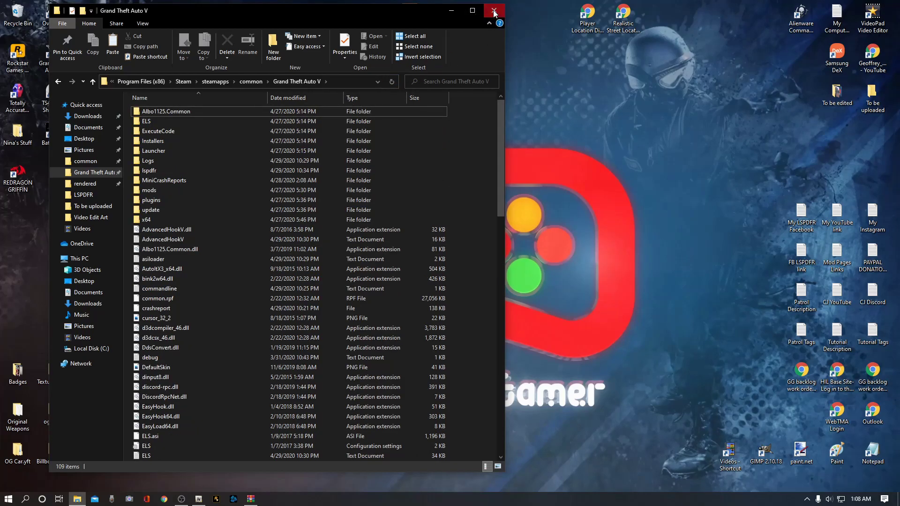
left_click(495, 11)
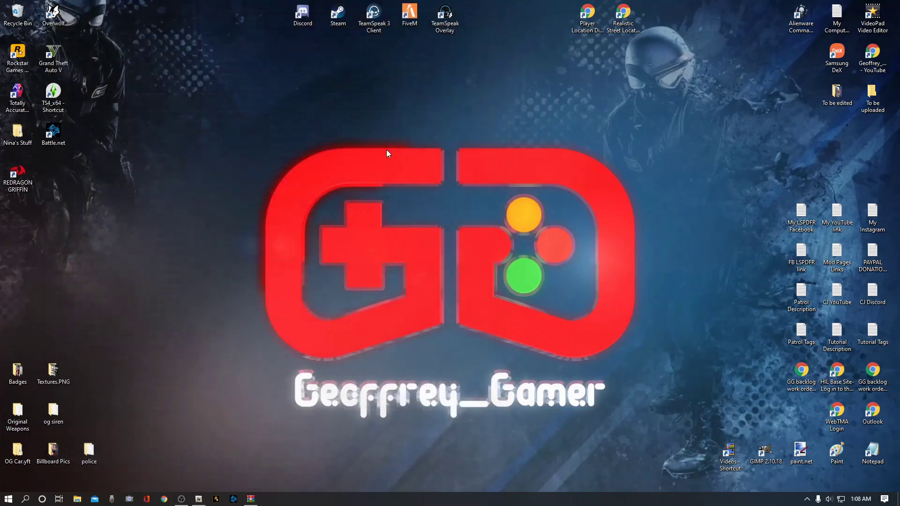
mouse_move(201, 502)
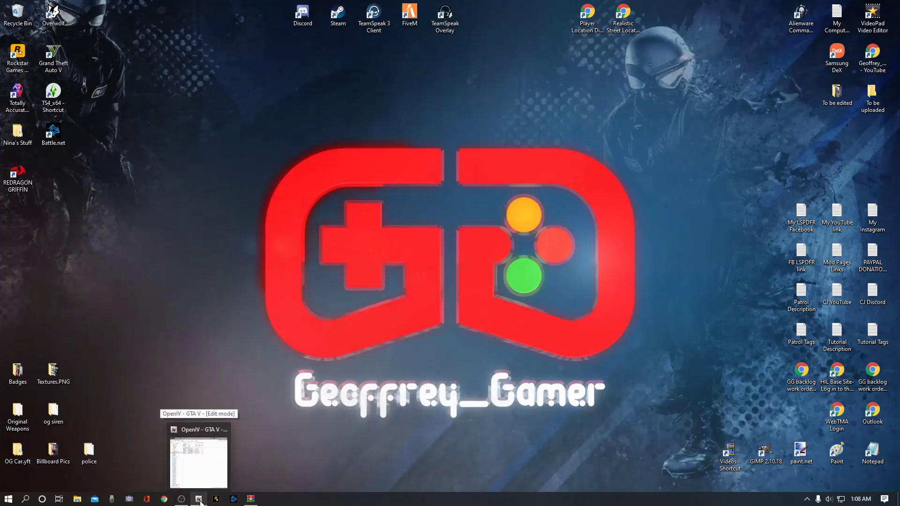
left_click(201, 502)
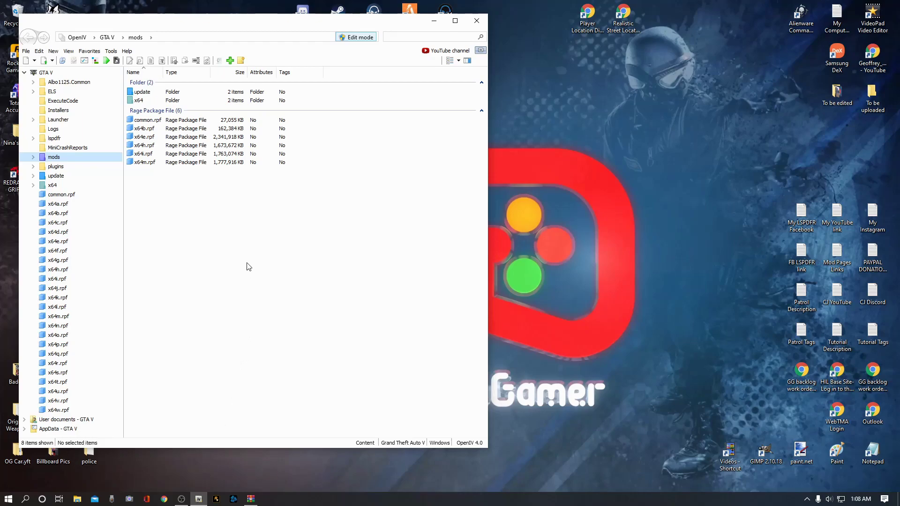
- Turn edit mode off and on again, accepting the editing mode warning
left_click(360, 38)
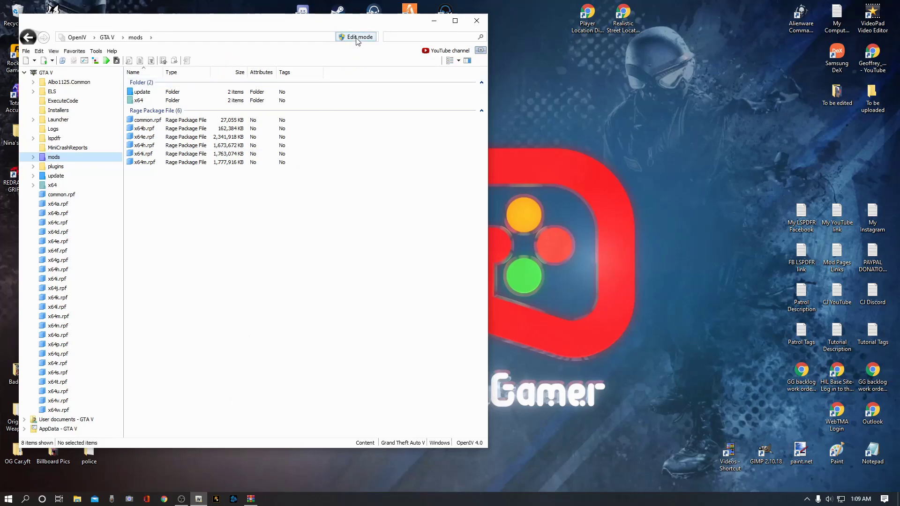
left_click(357, 38)
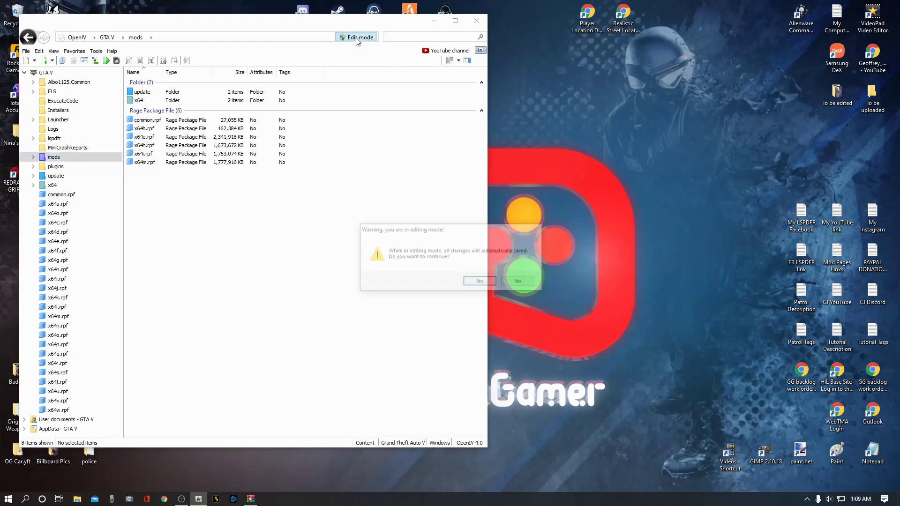
left_click(475, 283)
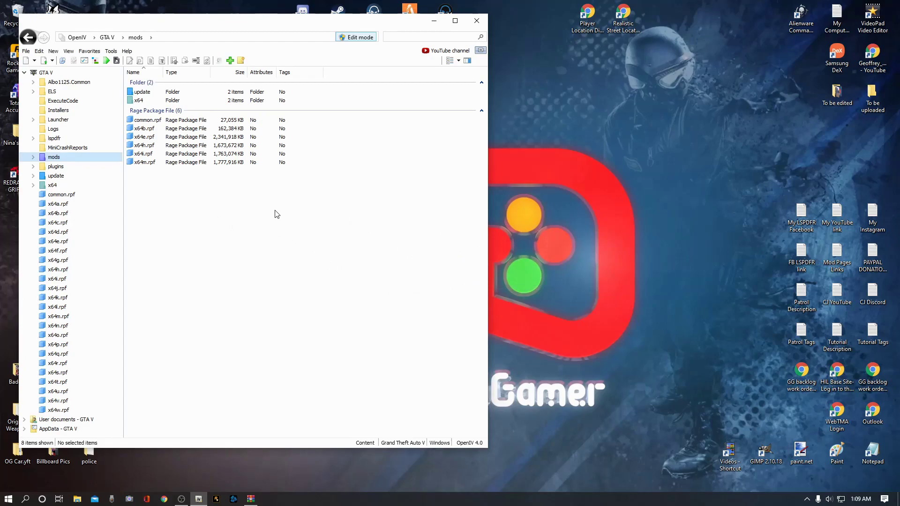
- Bring up the Realistic Street Map archive beside OpenIV, look into the original x64b.rpf, and return to the mods folder
left_click(251, 499)
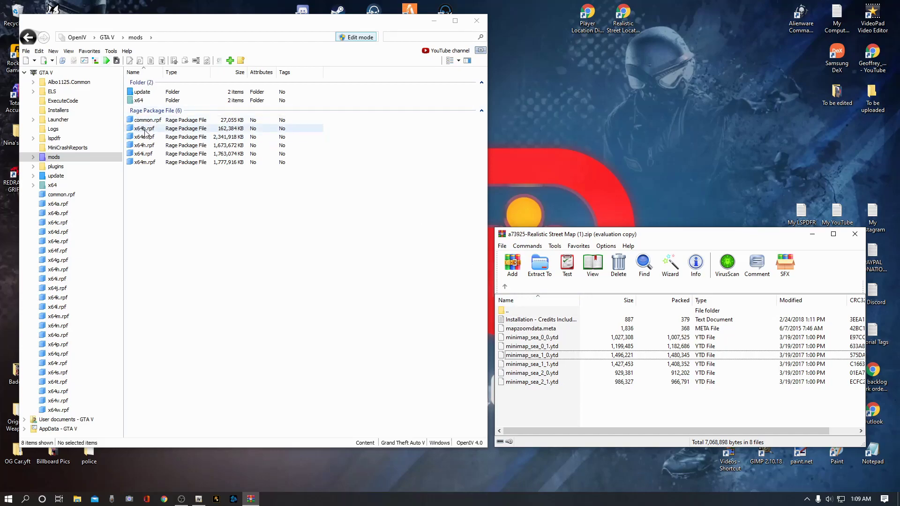
left_click(55, 214)
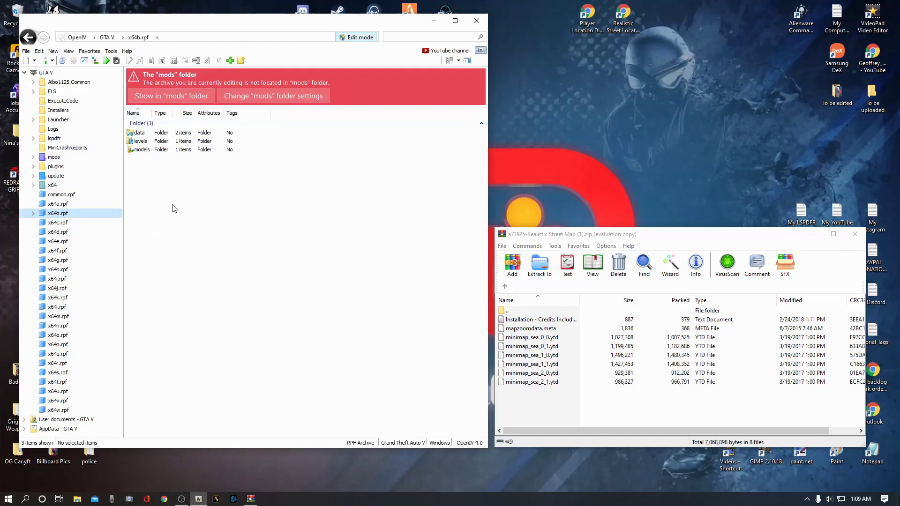
left_click(56, 158)
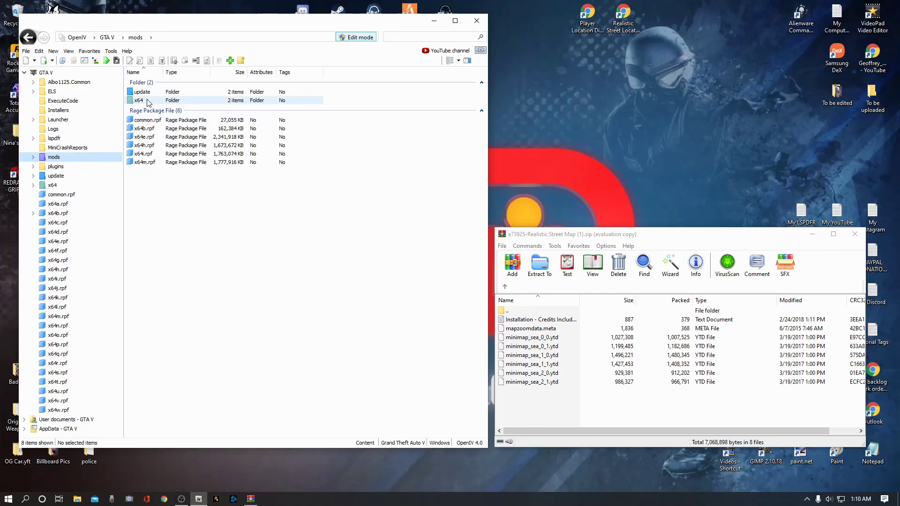
- Open x64b.rpf > data > cdimages > scaleform_generic.rpf inside the mods folder and filter its files by "mini"
double_click(144, 128)
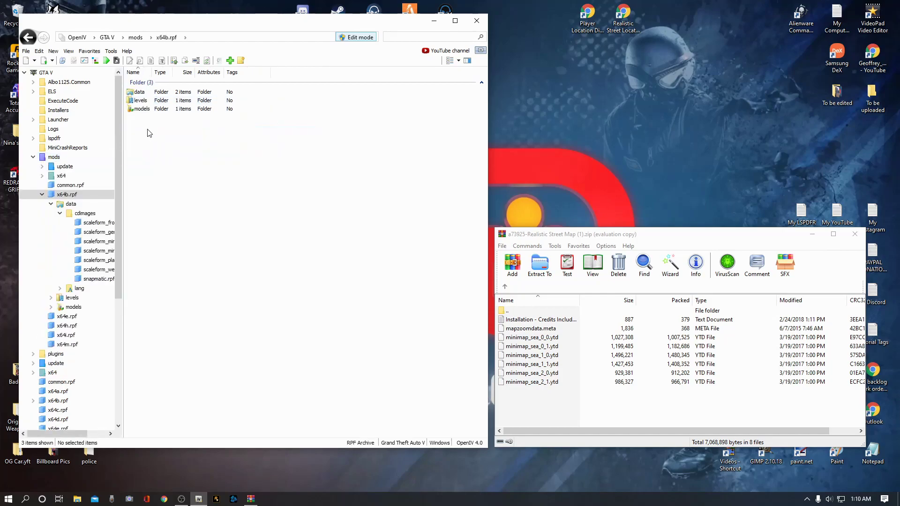
double_click(140, 92)
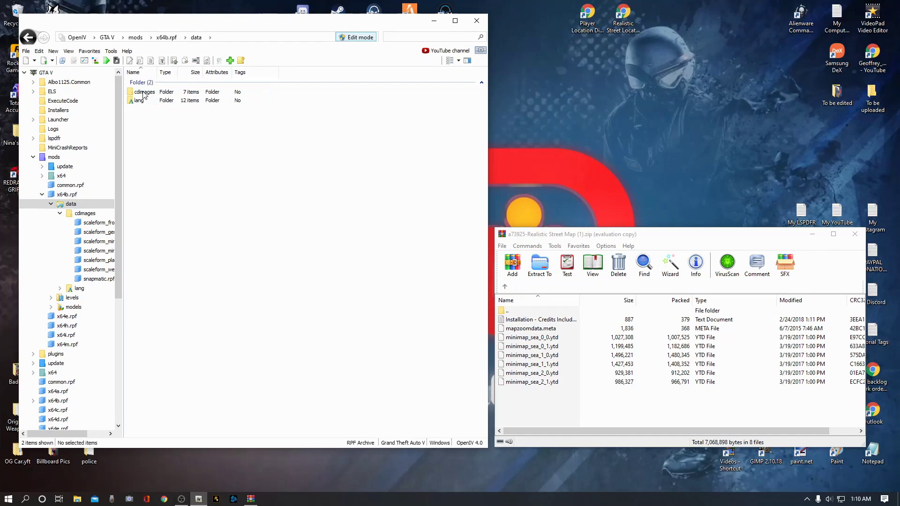
double_click(144, 93)
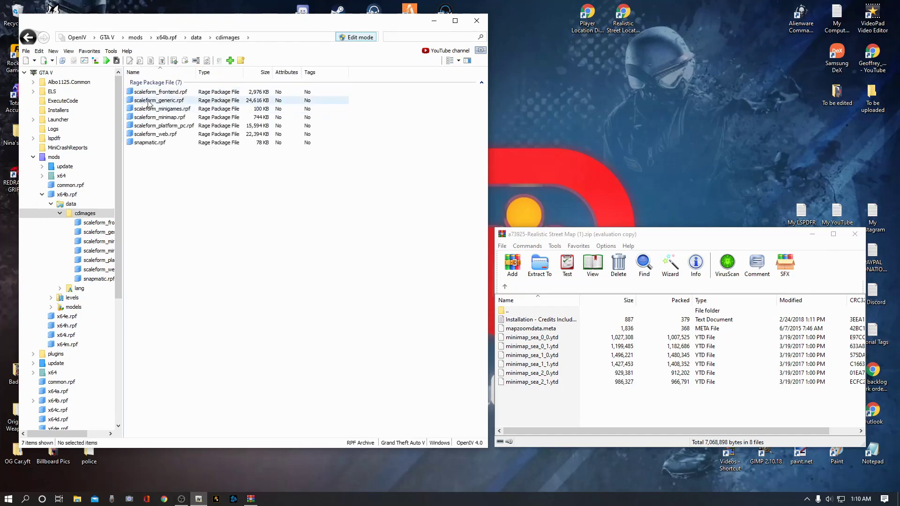
double_click(173, 101)
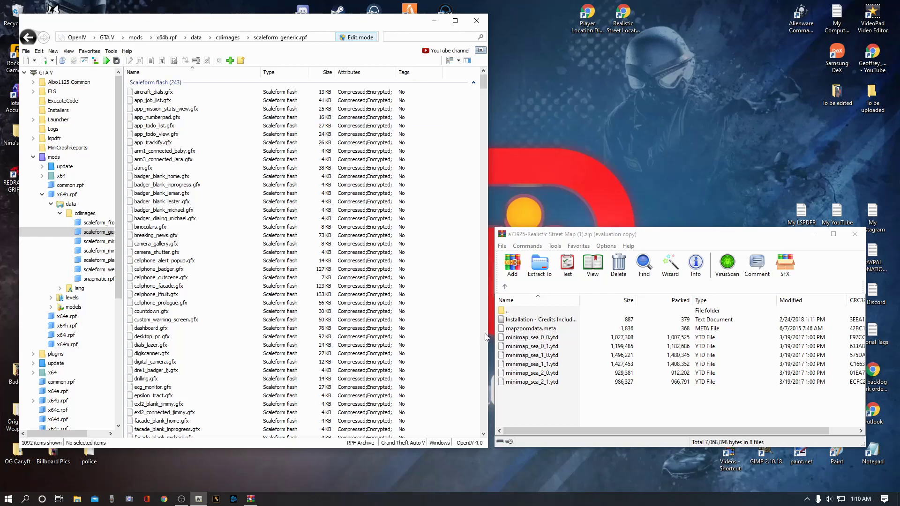
left_click(395, 35)
type("mini")
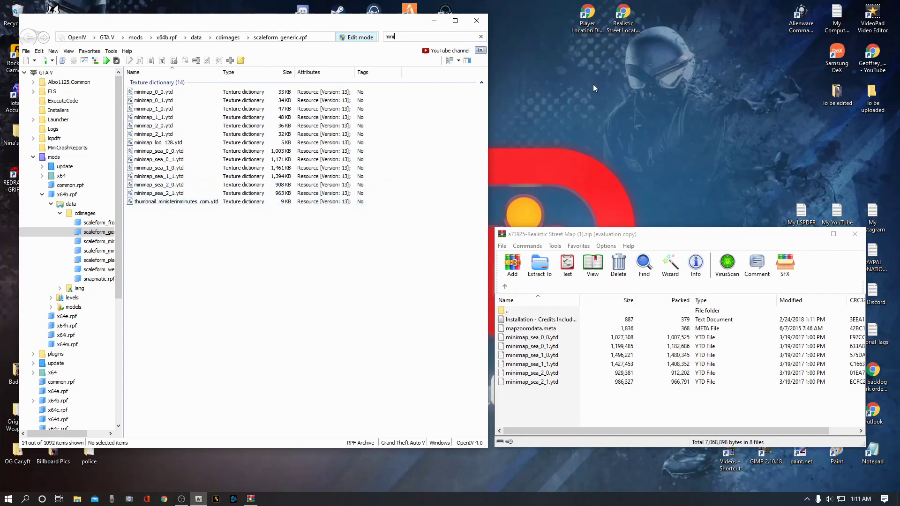
- Create a new folder named "og gtamap" on the desktop
right_click(619, 105)
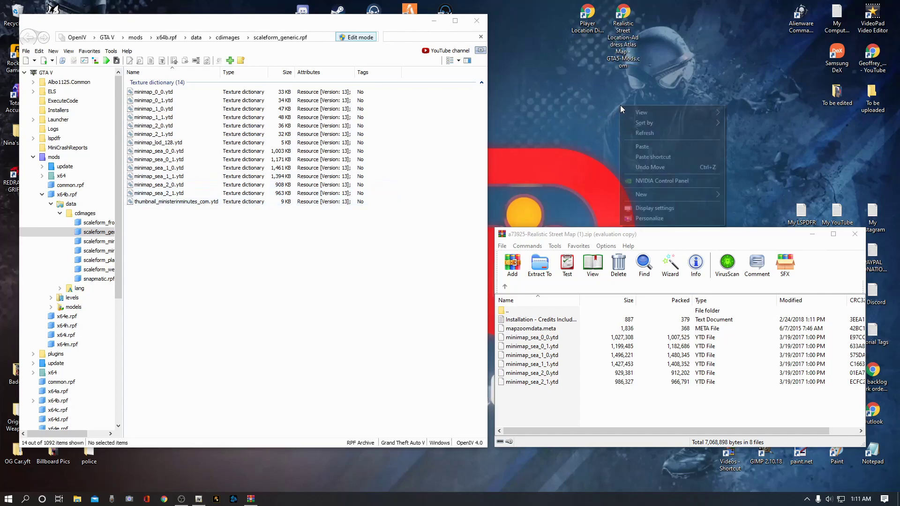
mouse_move(644, 192)
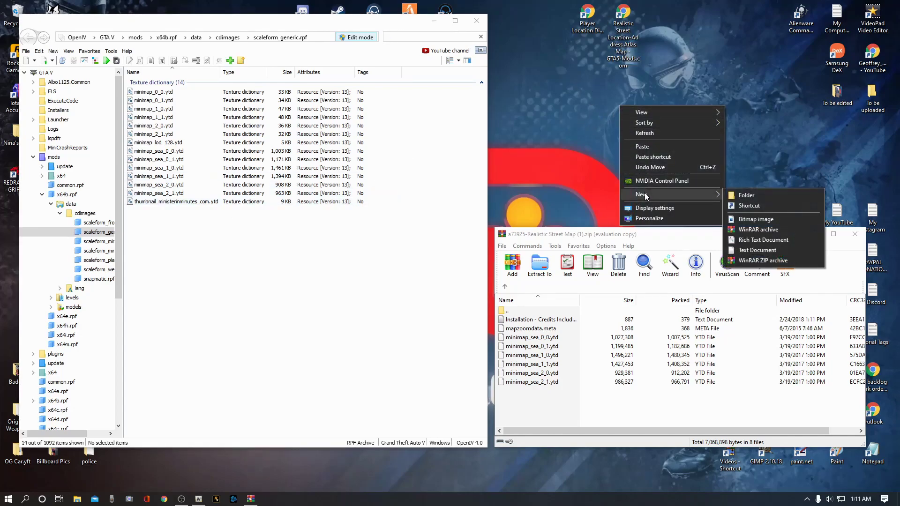
left_click(741, 196)
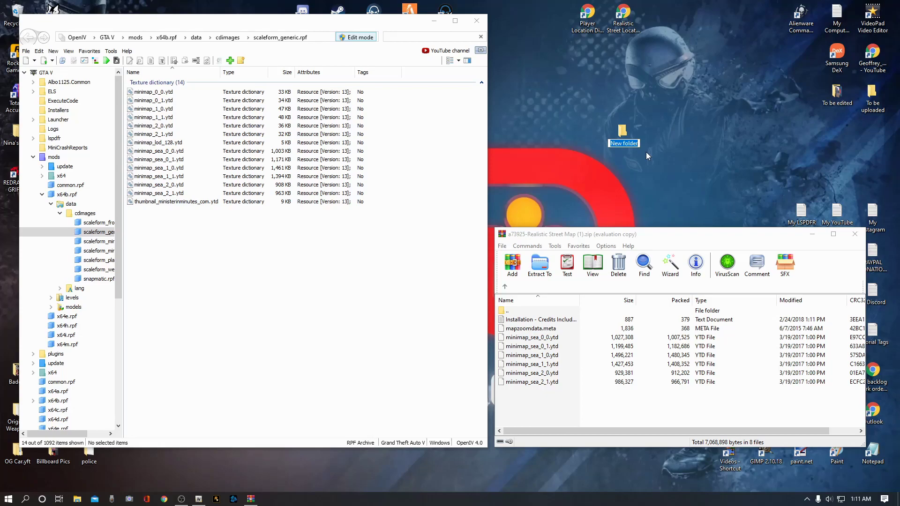
type("og gtamap")
key("Return")
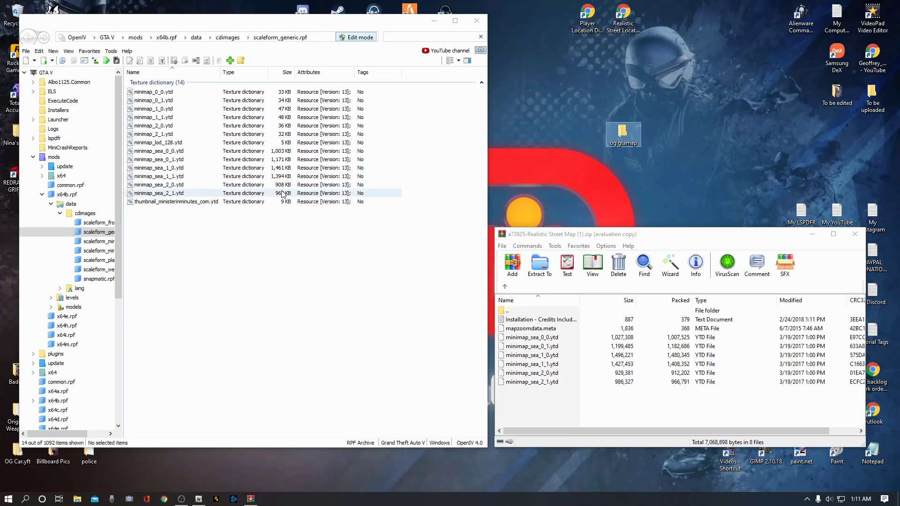
- Back up the six minimap_sea .ytd files, from minimap_sea_0_0 to minimap_sea_2_1, into the og gtamap desktop folder
left_click(172, 153)
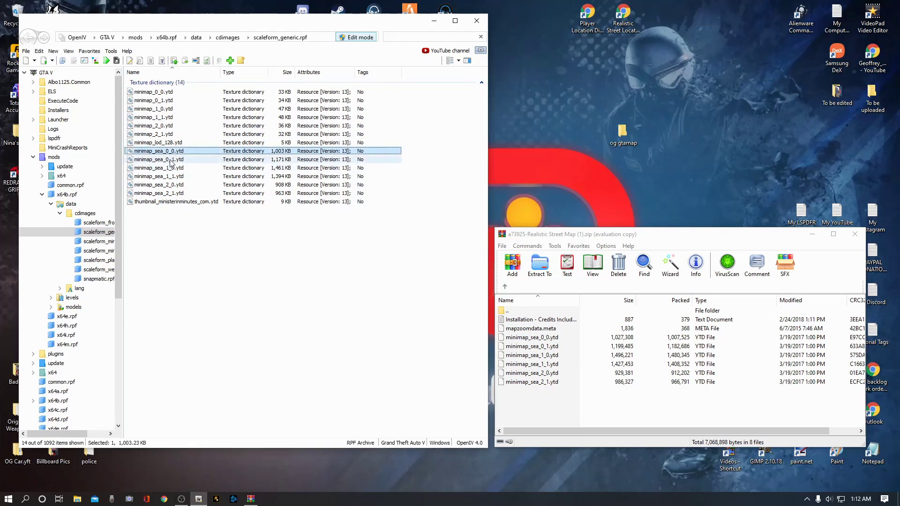
left_click(170, 160, "shift")
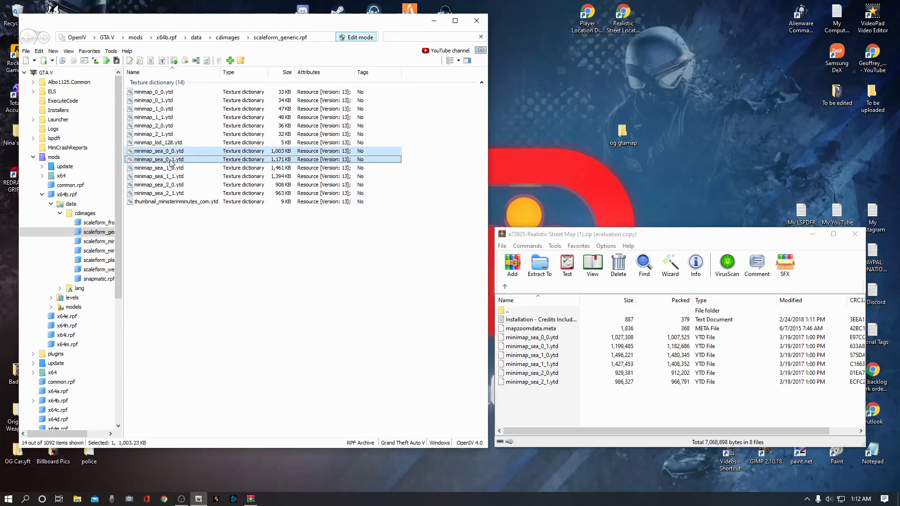
left_click(171, 167, "shift")
left_click(172, 177, "shift")
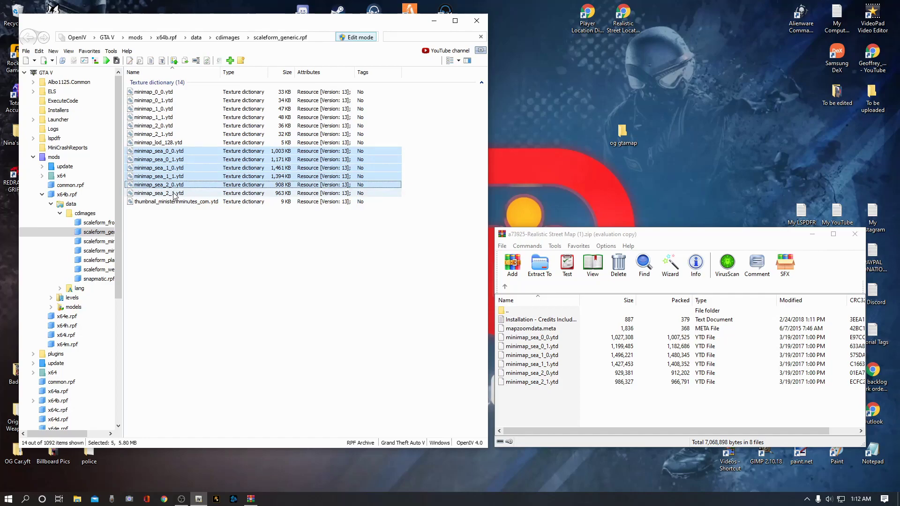
left_click(175, 194, "ctrl")
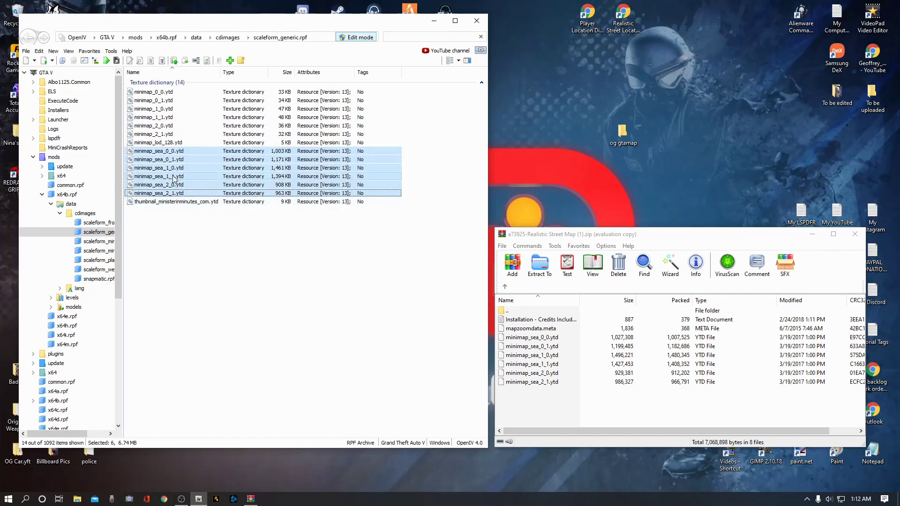
left_click_drag(171, 177, 467, 177)
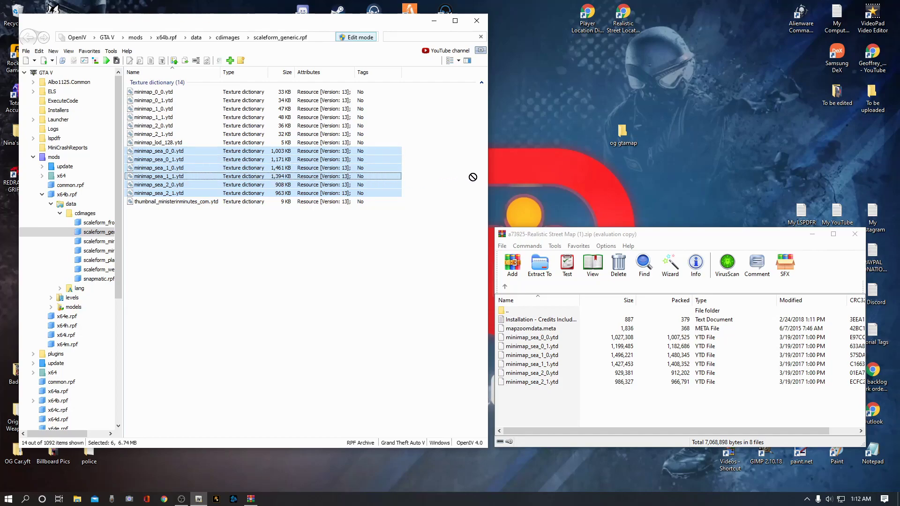
left_click_drag(610, 135, 623, 135)
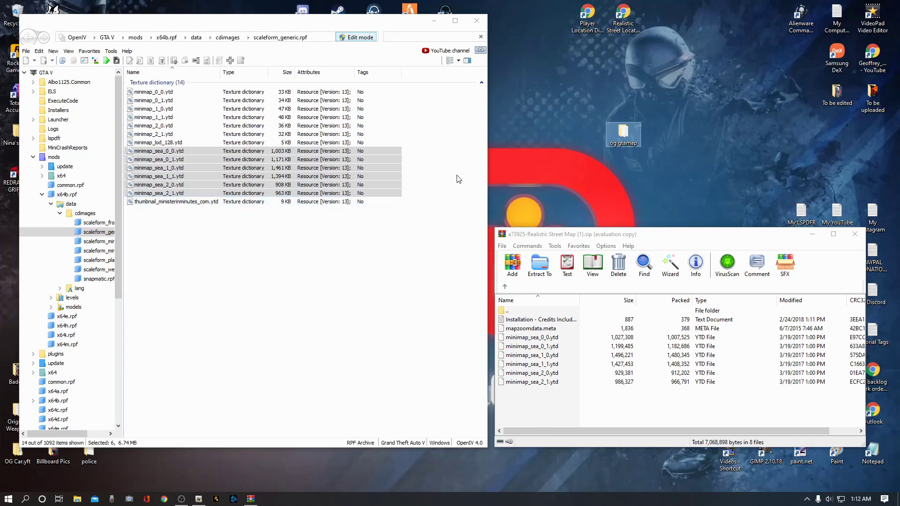
- Open the og gtamap desktop folder, place it beside OpenIV, and check the six backed-up minimap_sea .ytd files
left_click(431, 250)
double_click(625, 136)
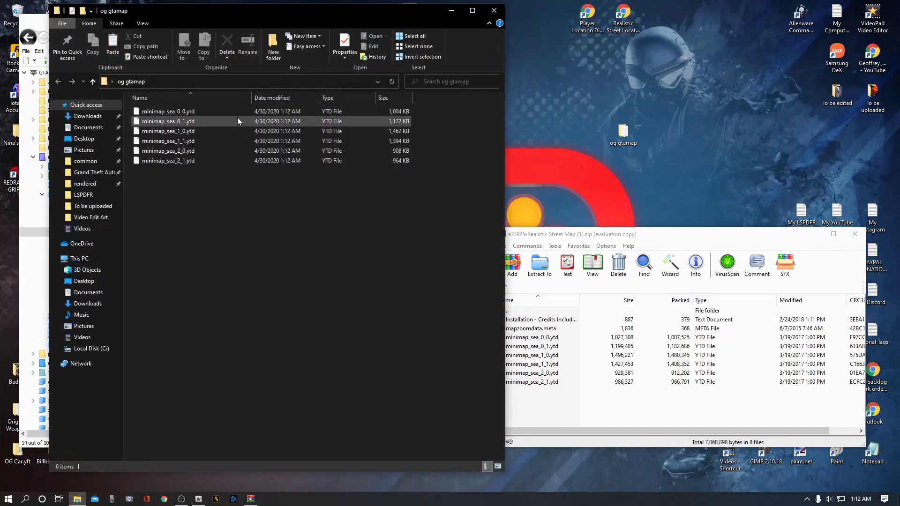
left_click(494, 11)
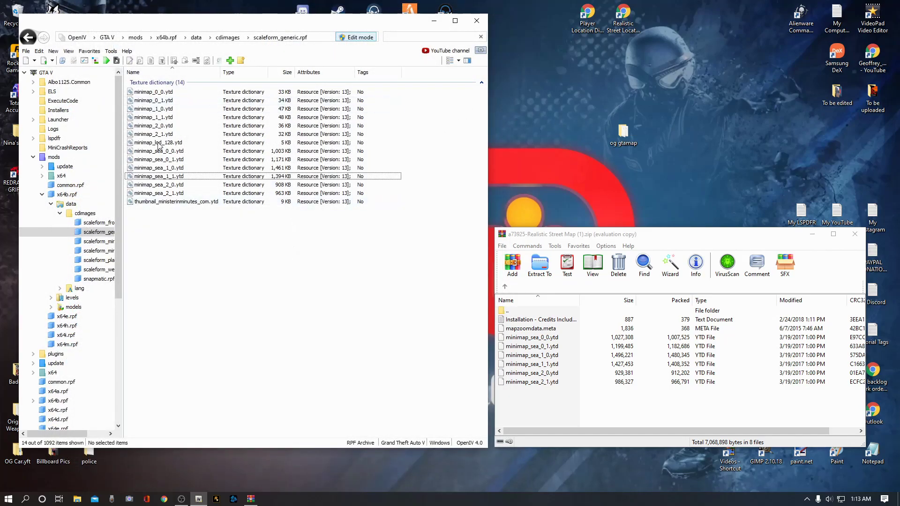
double_click(625, 136)
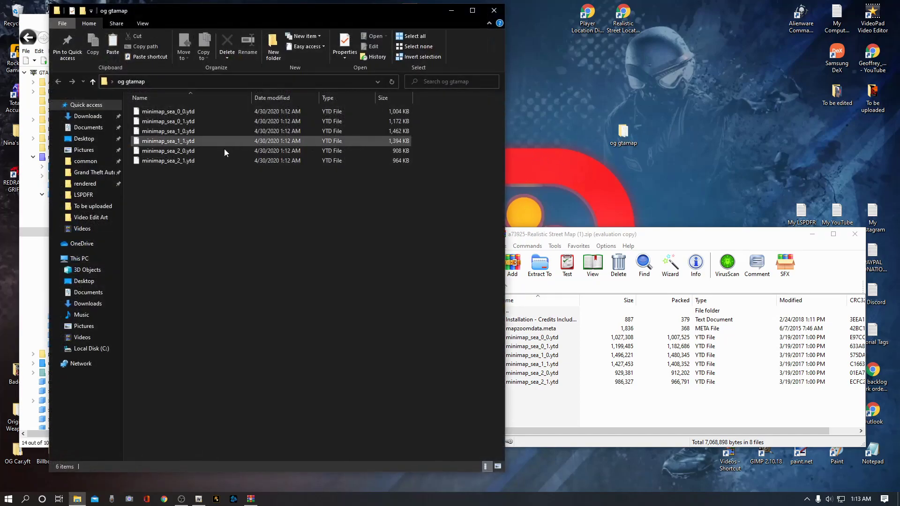
left_click_drag(288, 15, 631, 187)
left_click_drag(516, 347, 512, 281)
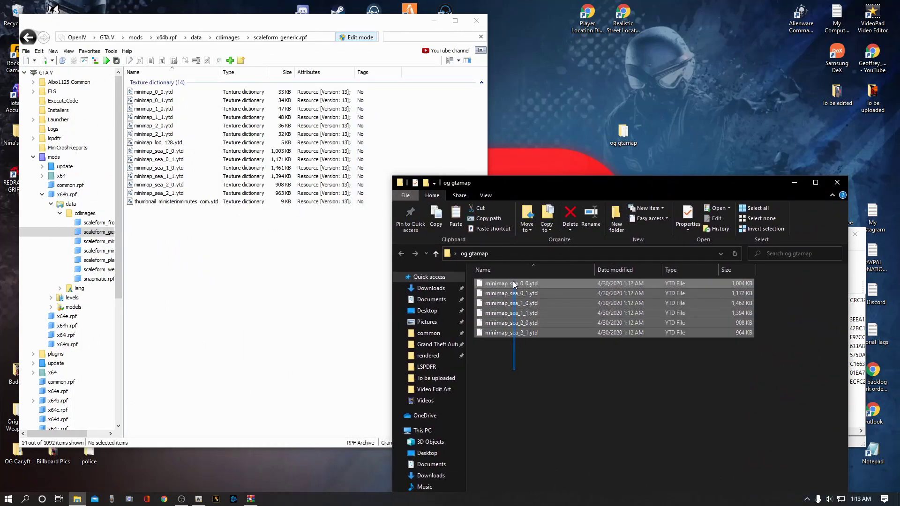
left_click_drag(546, 328, 564, 329)
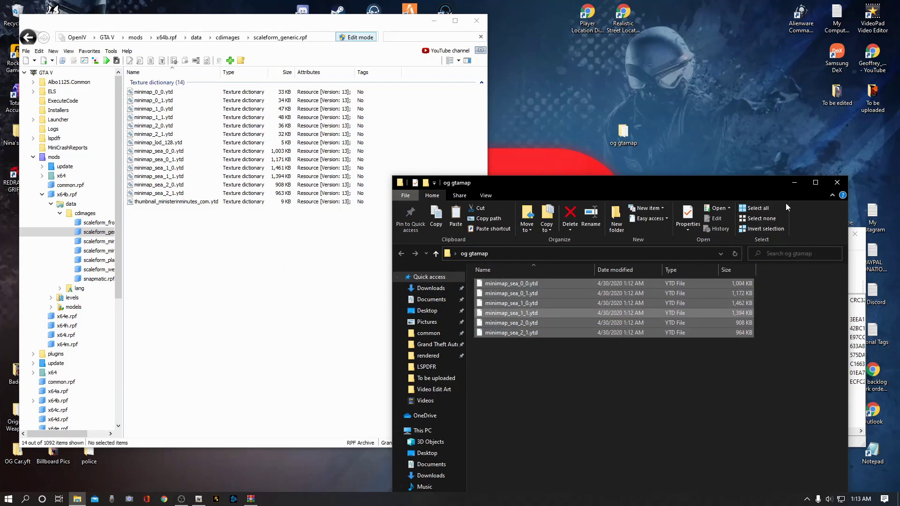
left_click(833, 184)
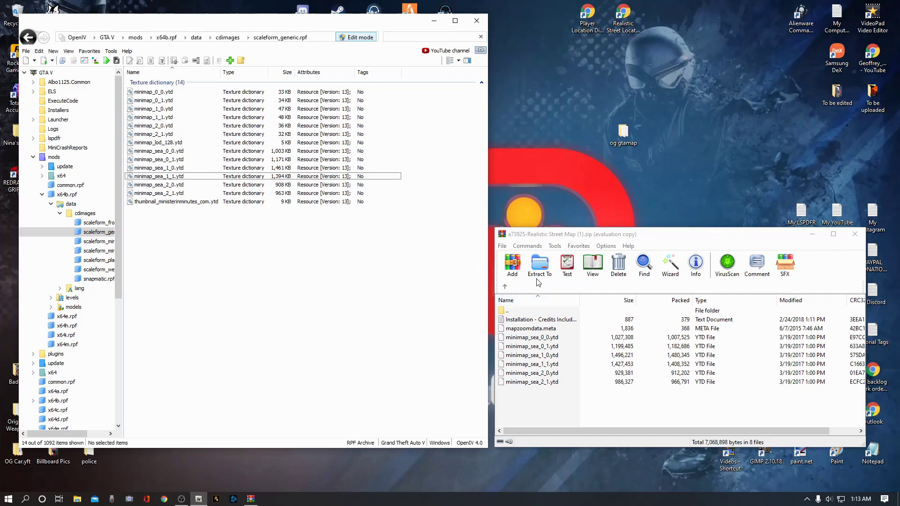
- Delete the og gtamap folder from the desktop
left_click_drag(636, 240, 631, 194)
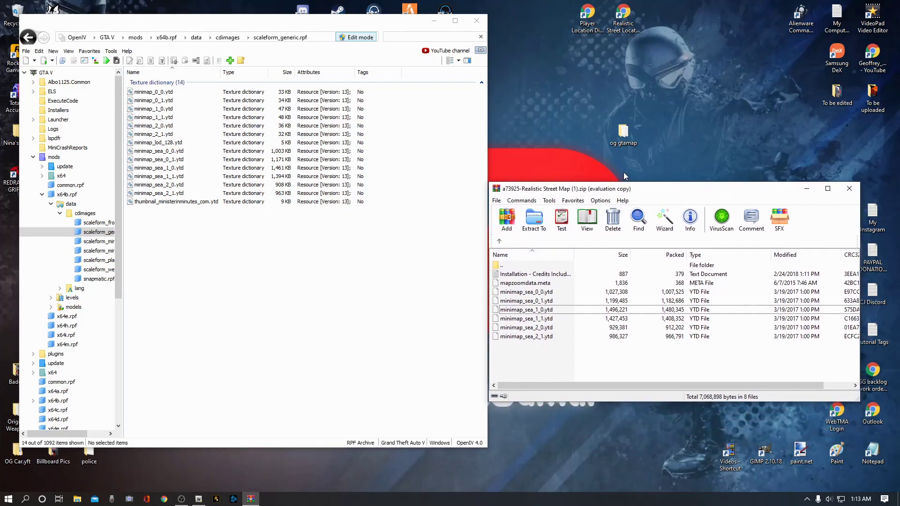
right_click(622, 138)
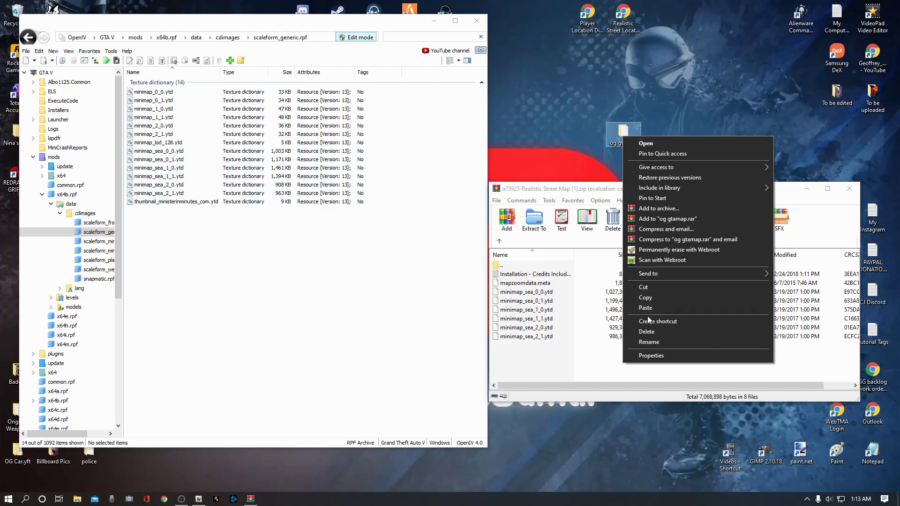
left_click(665, 332)
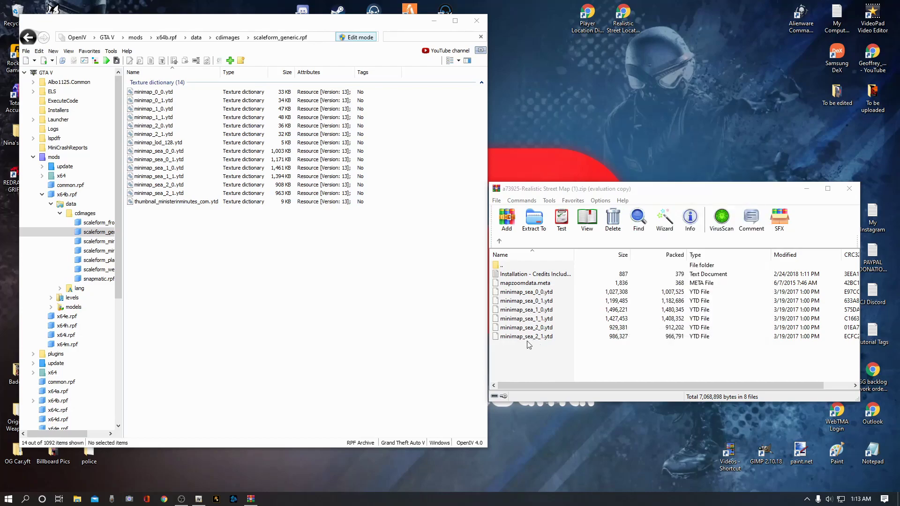
- Add the six minimap_sea .ytd files from the Realistic Street Map archive to scaleform_generic.rpf in the mods folder
left_click_drag(523, 352, 527, 298)
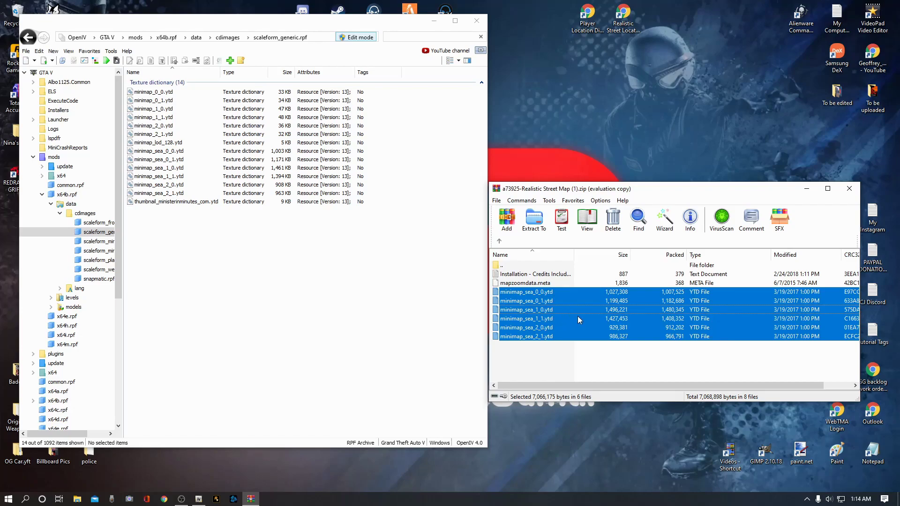
left_click_drag(579, 321, 257, 242)
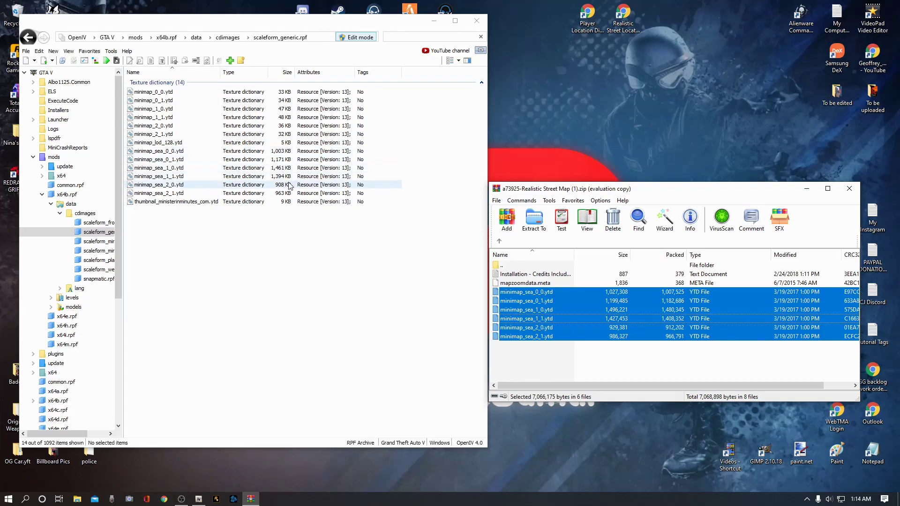
- Preview the minimap_sea_2_0.ytd and minimap_sea_0_0.ytd map textures, closing each preview without saving
double_click(249, 186)
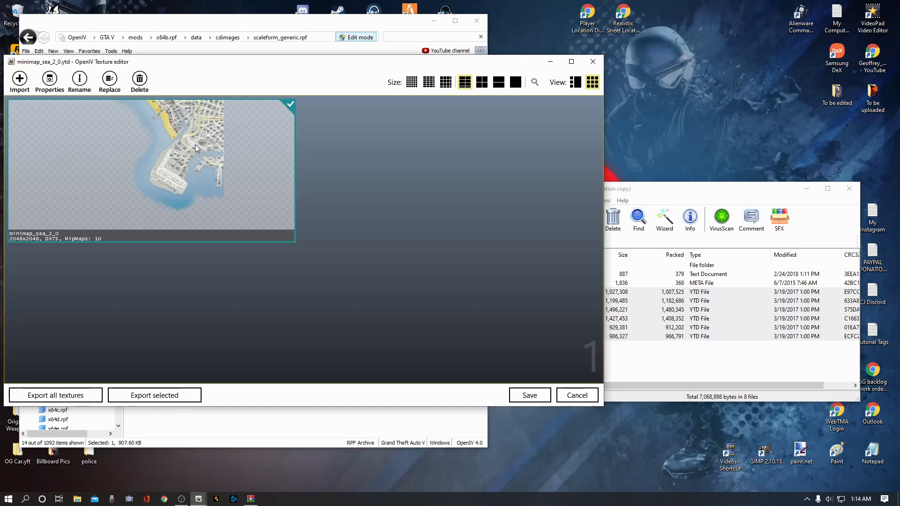
left_click(593, 62)
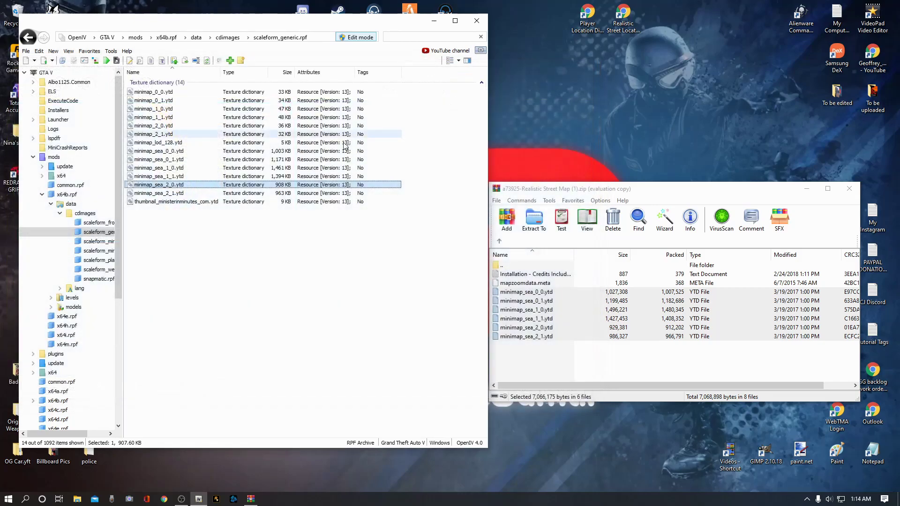
double_click(172, 153)
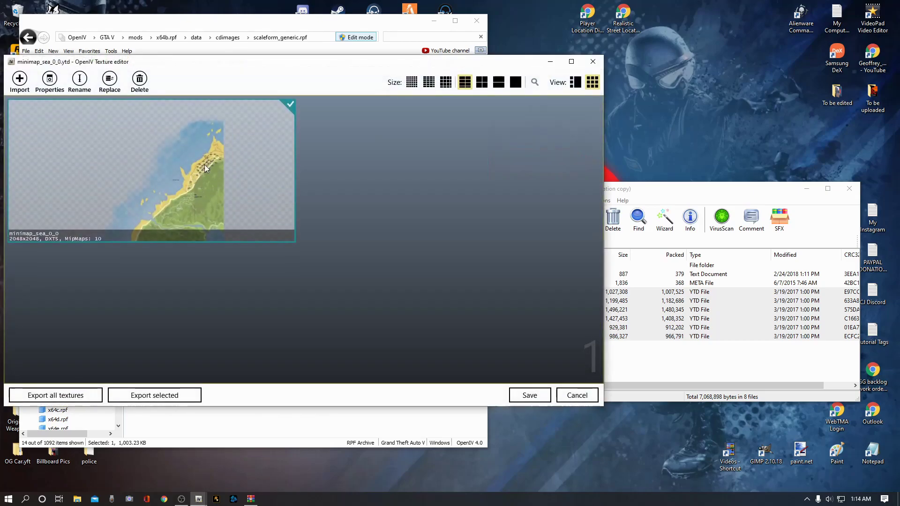
left_click(593, 61)
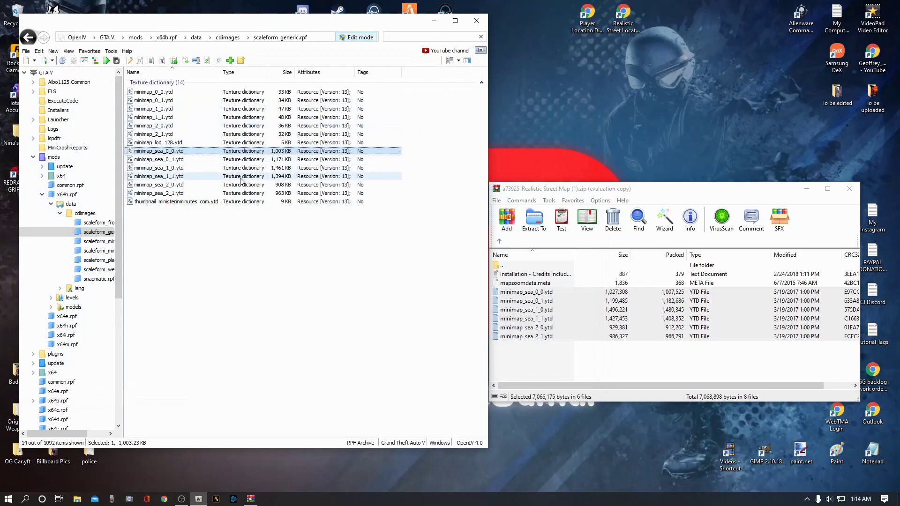
left_click(466, 157)
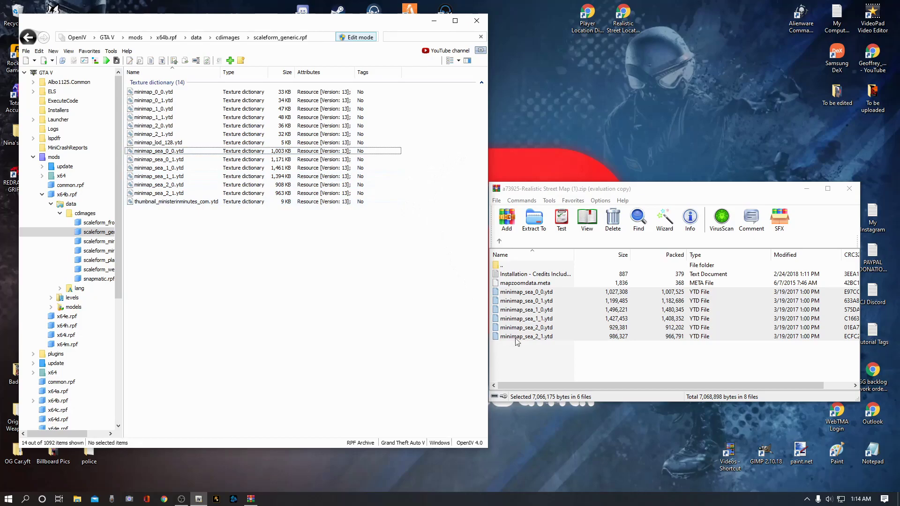
left_click(534, 359)
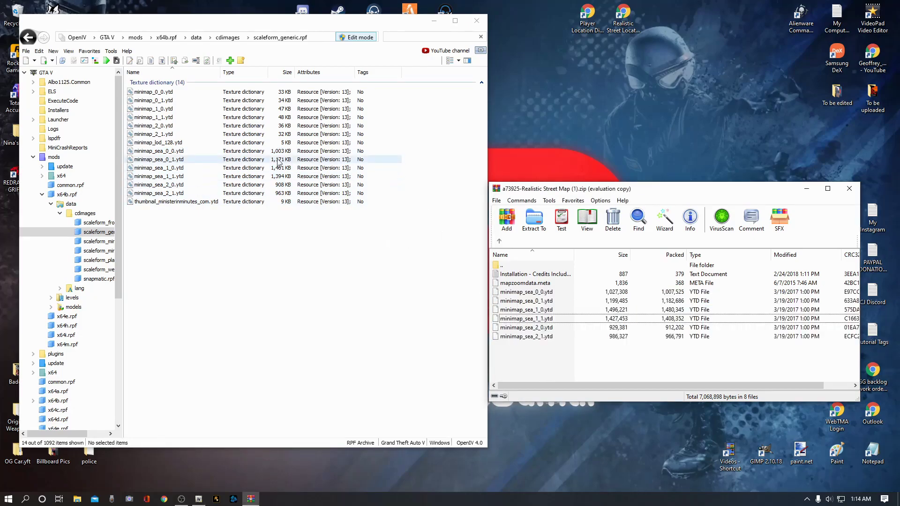
- Return to the mods folder and clear the "mini" file filter
left_click(54, 157)
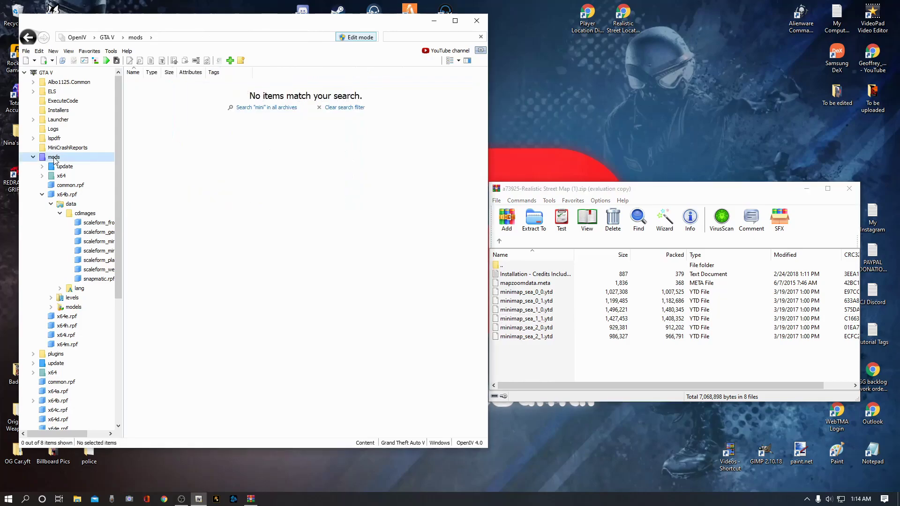
double_click(54, 157)
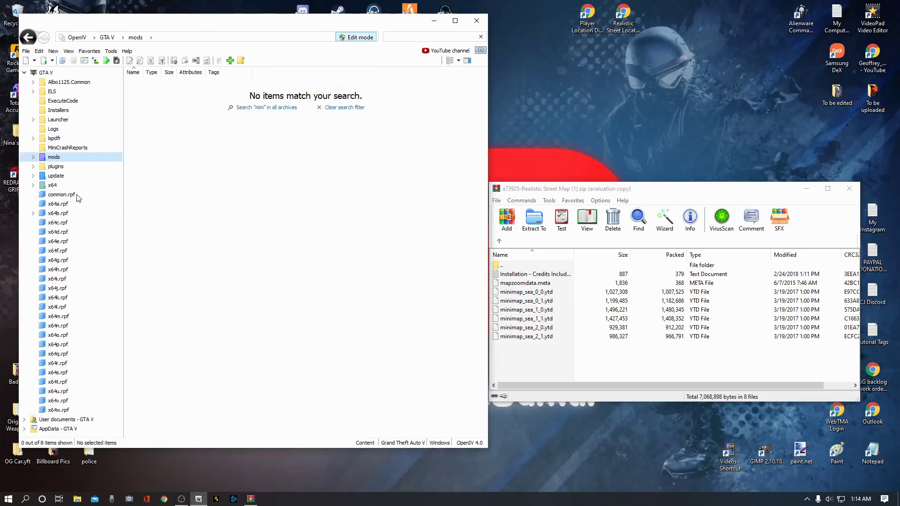
double_click(56, 160)
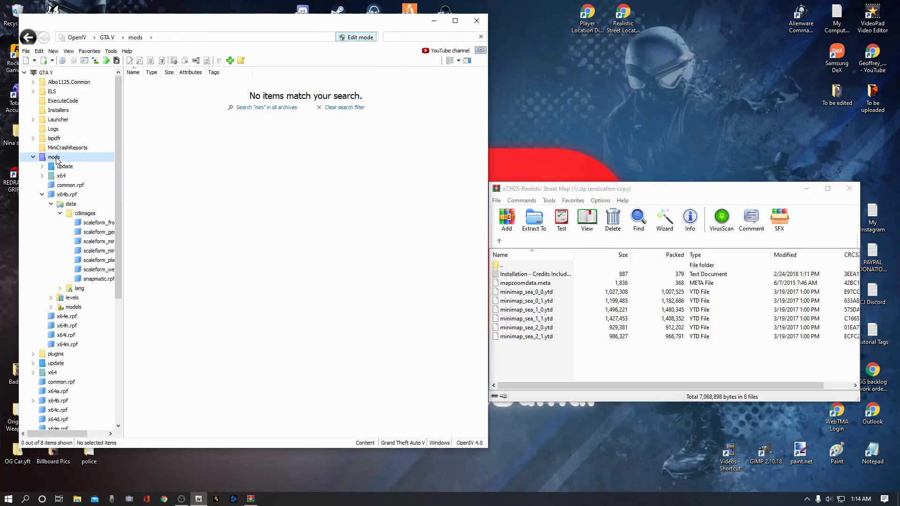
left_click(401, 37)
key("BackSpace")
key("BackSpace")
key("BackSpace")
key("BackSpace")
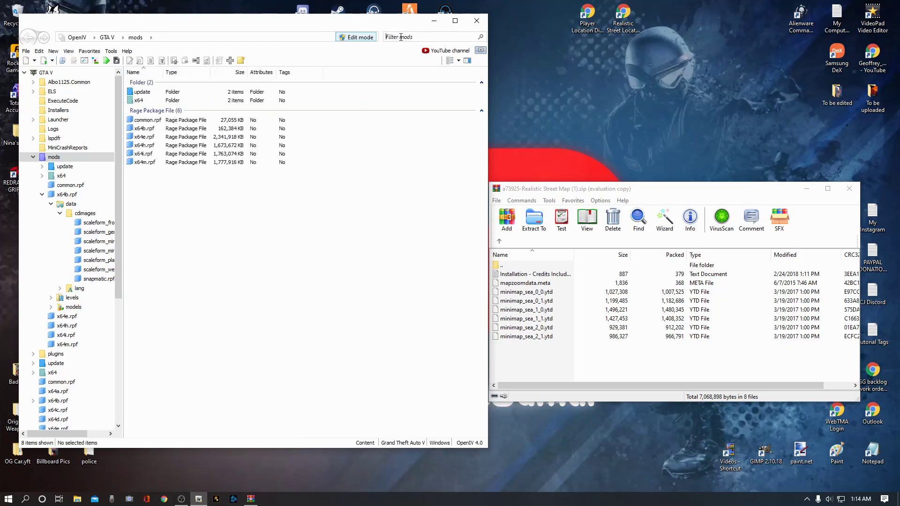
left_click(54, 158)
double_click(54, 158)
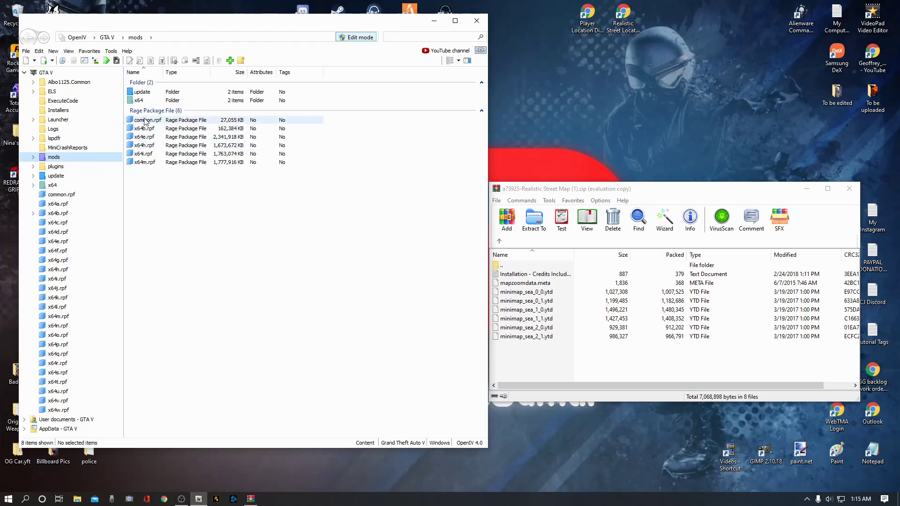
- Open common.rpf > data > ui inside the mods folder, rather than in the original game archive
left_click(71, 194)
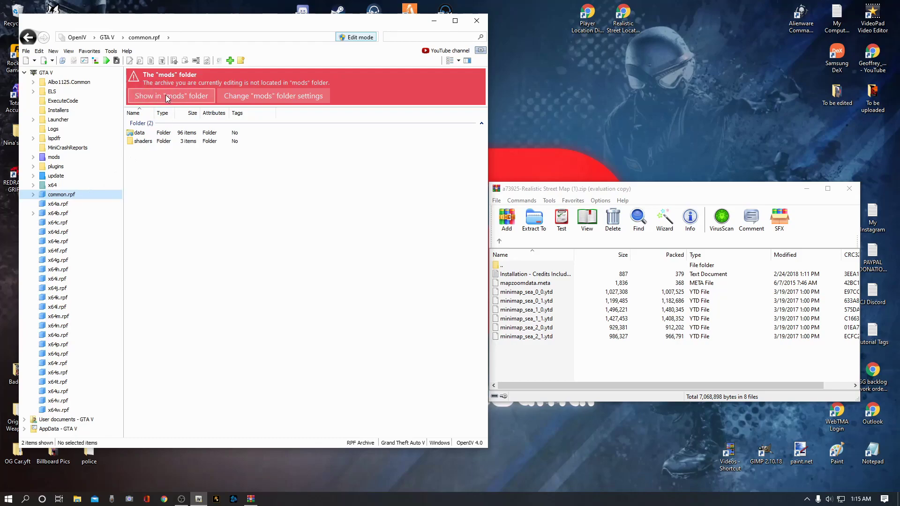
left_click(53, 158)
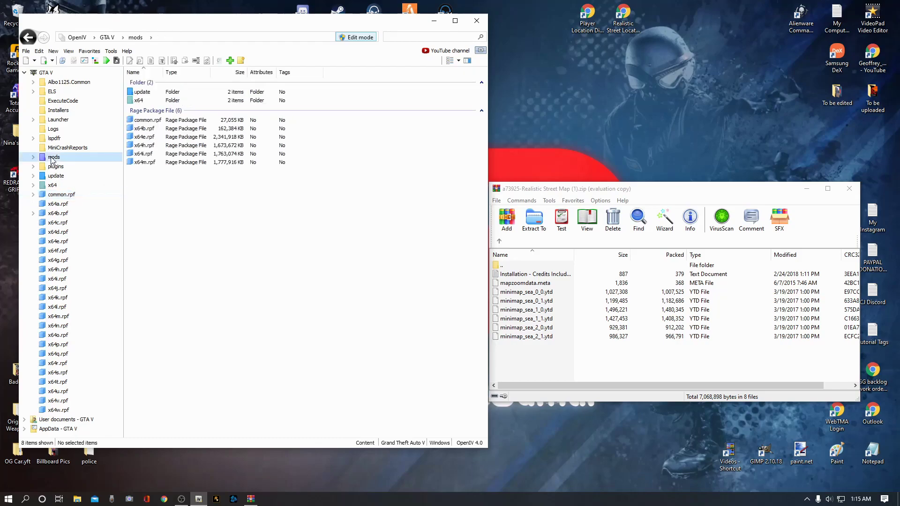
double_click(149, 121)
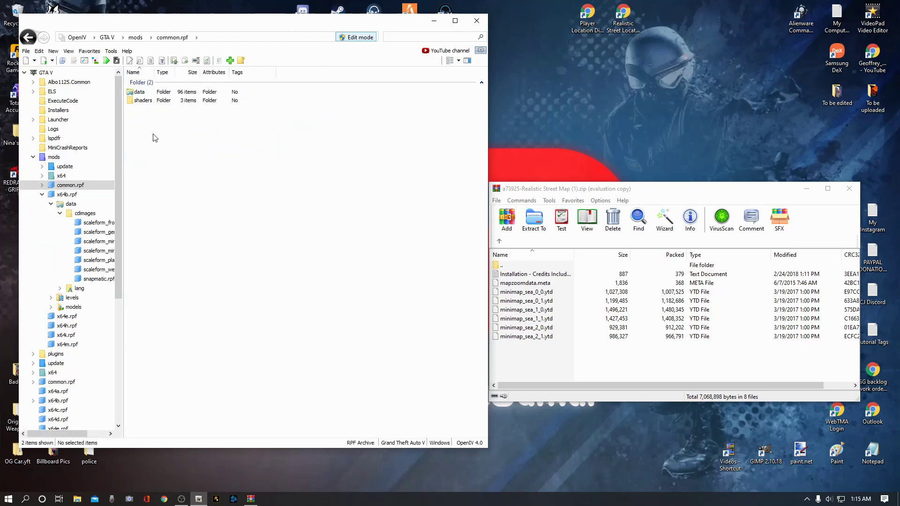
double_click(141, 92)
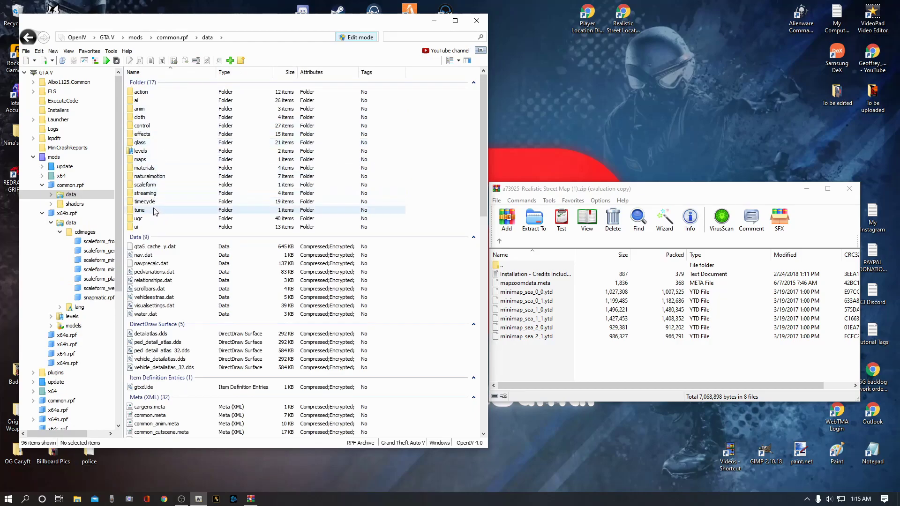
double_click(138, 227)
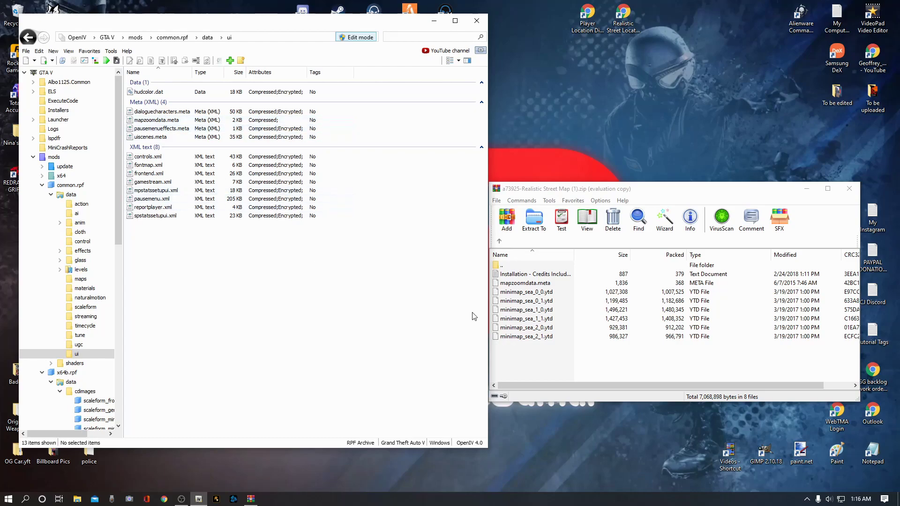
- Add mapzoomdata.meta from the Realistic Street Map archive to the ui folder, then close the archive
left_click(525, 283)
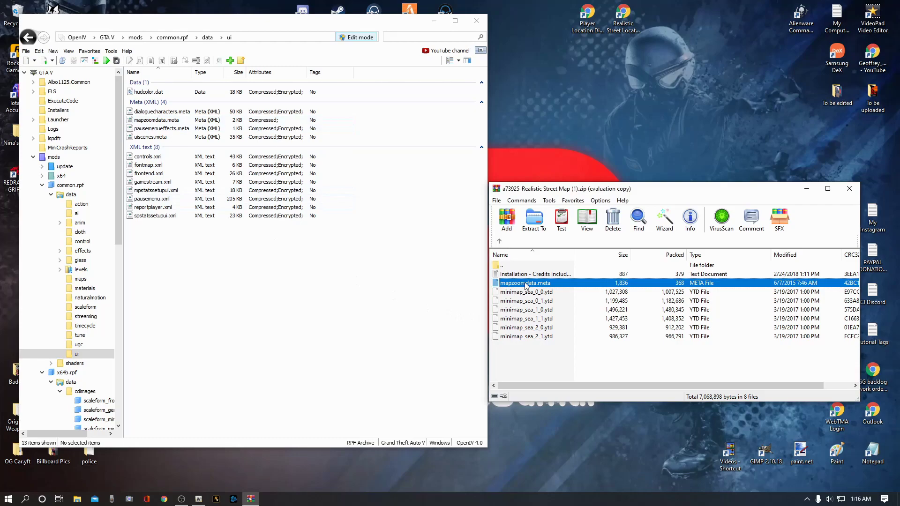
left_click_drag(526, 285, 272, 302)
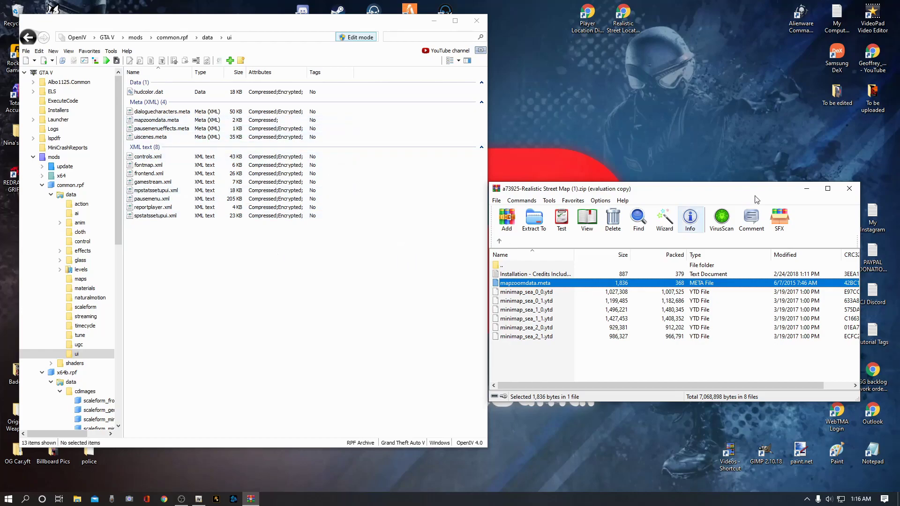
left_click(849, 189)
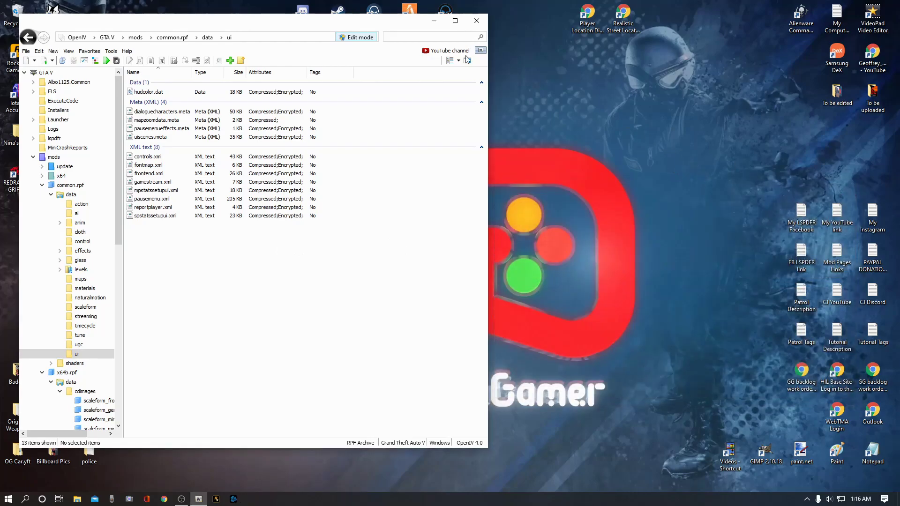
- Close all open archives, turn off edit mode, and exit OpenIV
left_click(27, 51)
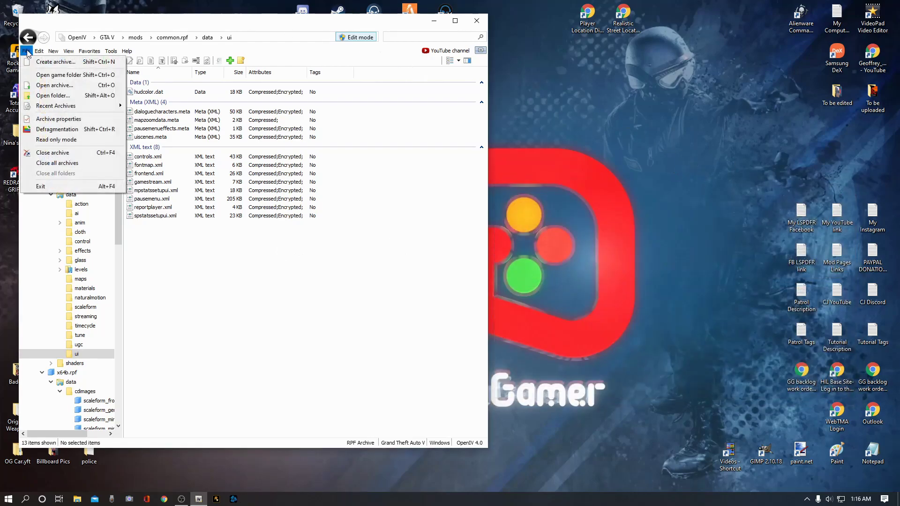
left_click(64, 163)
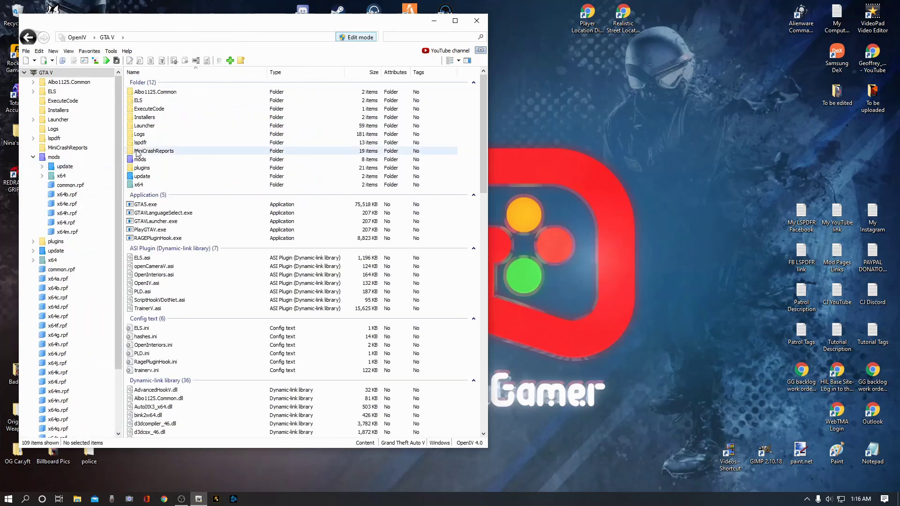
left_click(359, 39)
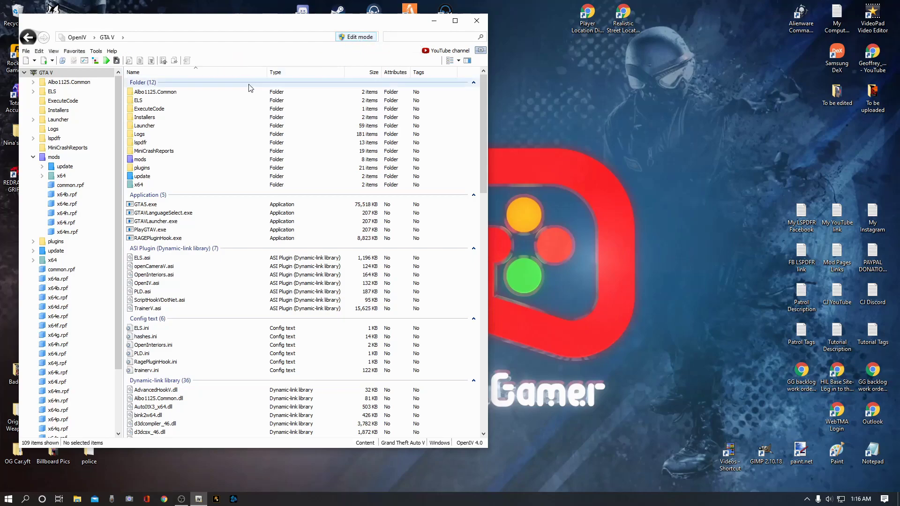
left_click(477, 22)
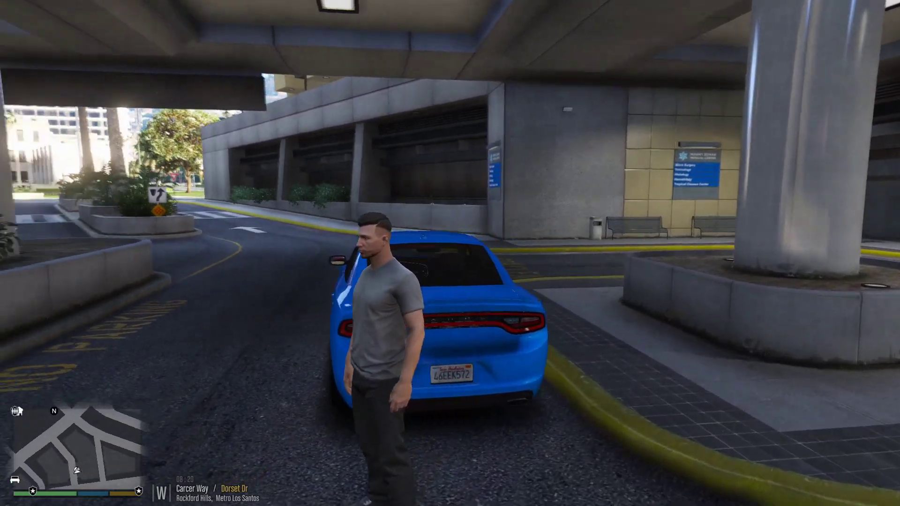
key("w")
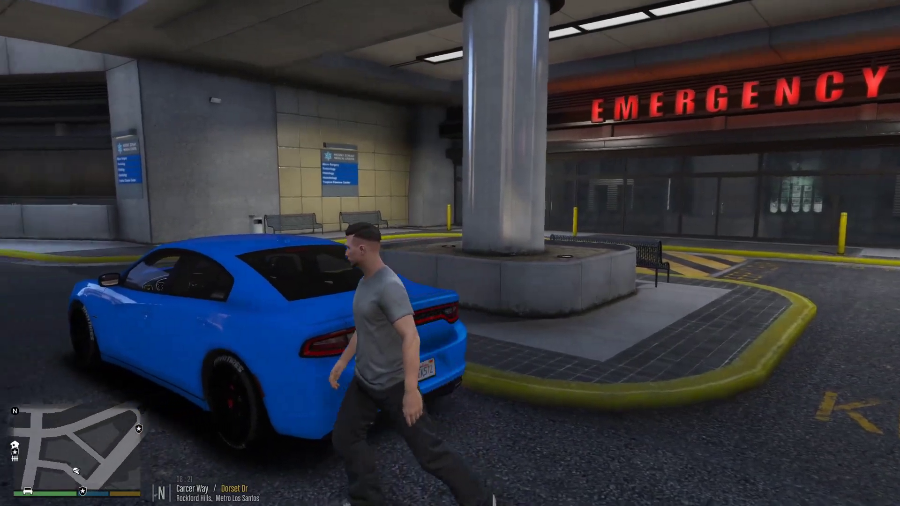
- Get into the blue car and drive it from the hospital's emergency entrance to the yield sign at the street
key("f")
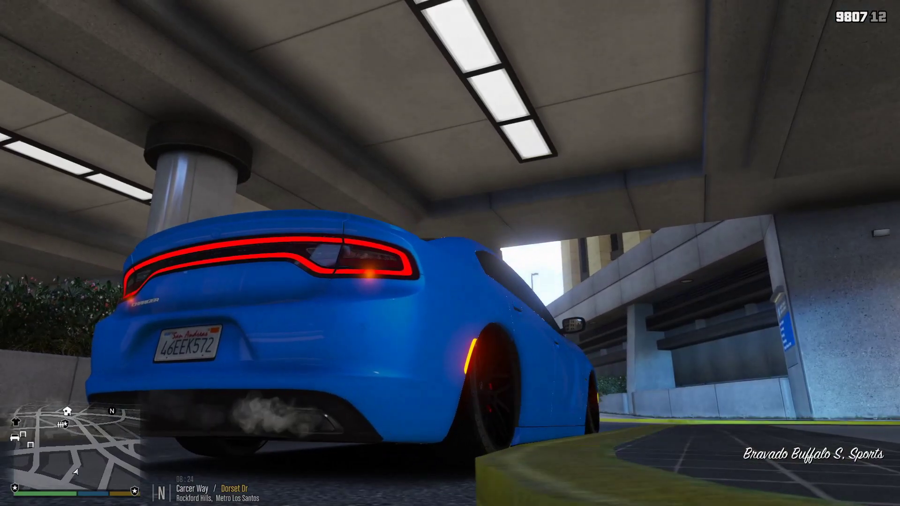
key("w")
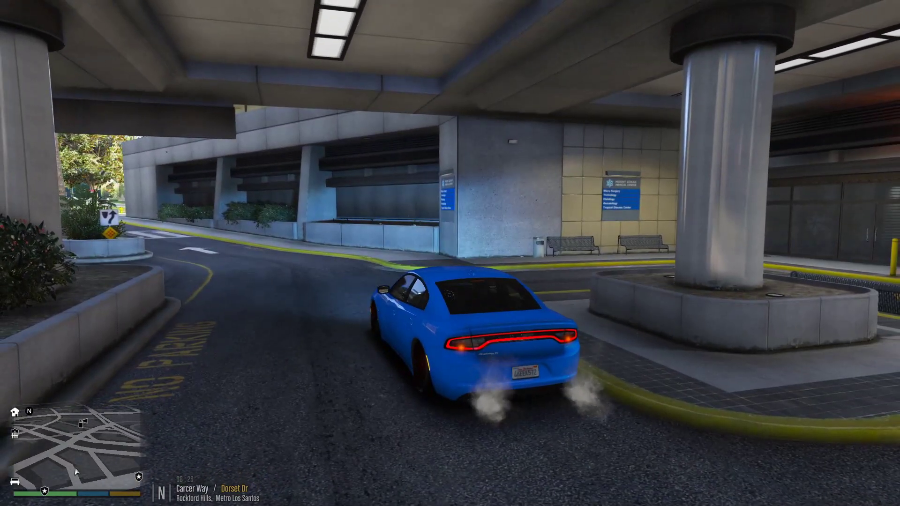
key("a")
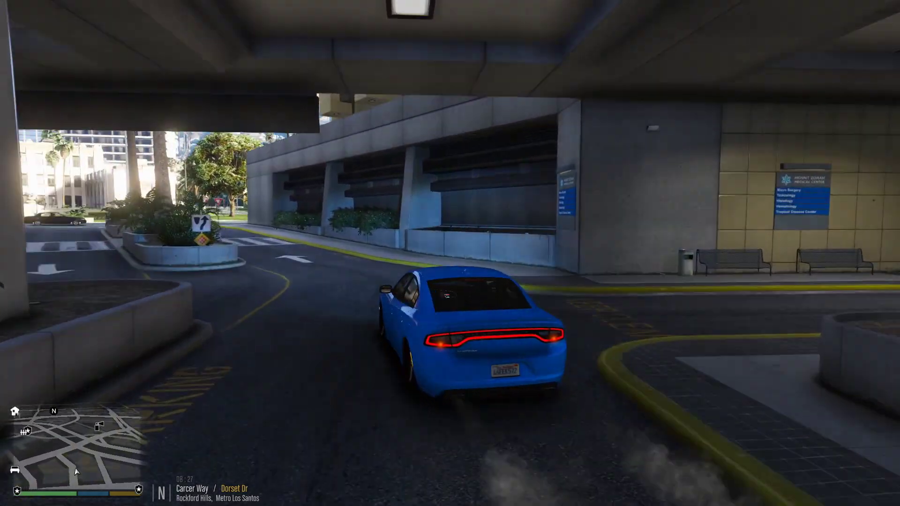
key("w")
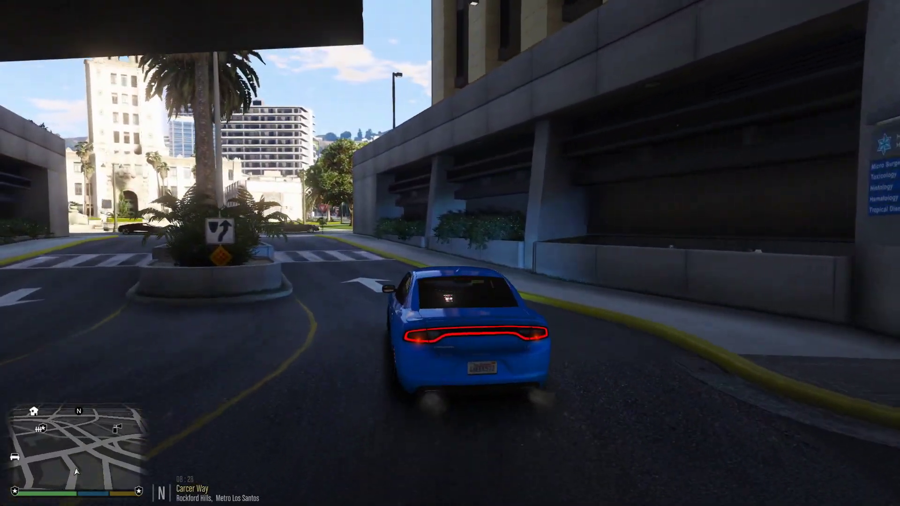
key("w")
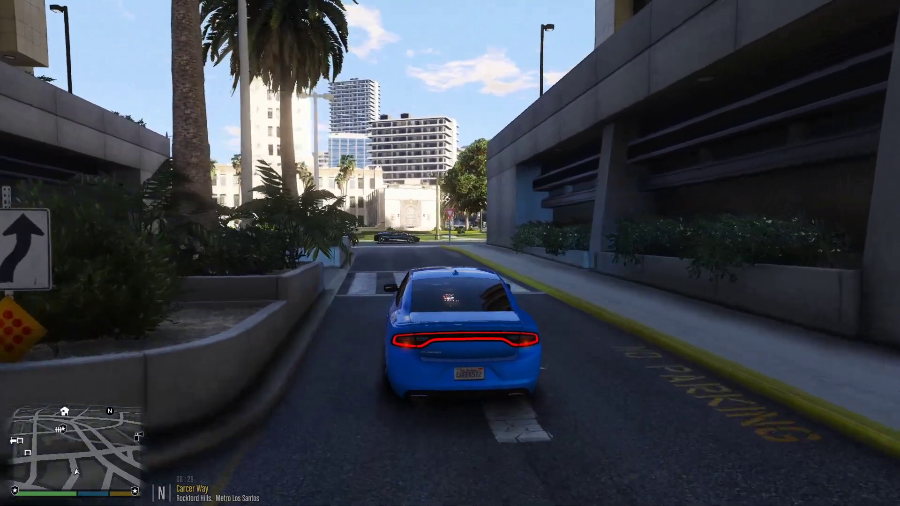
key("w")
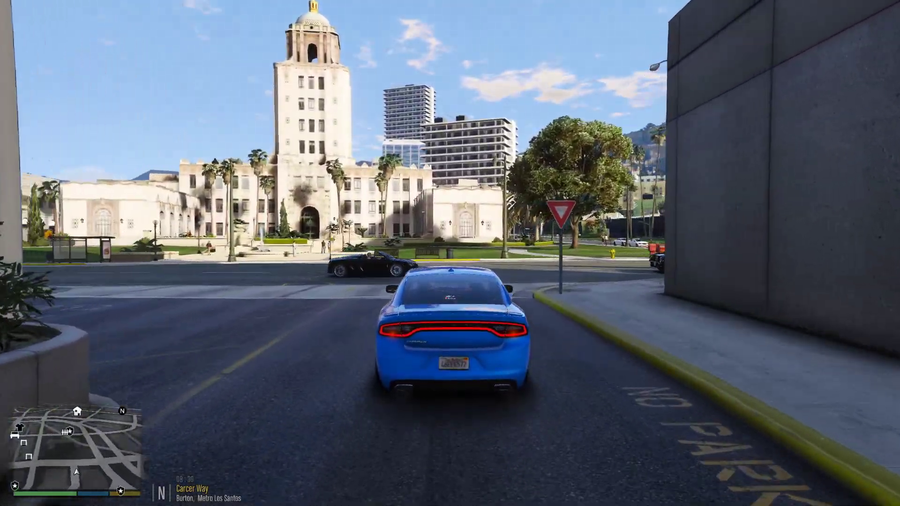
key("w")
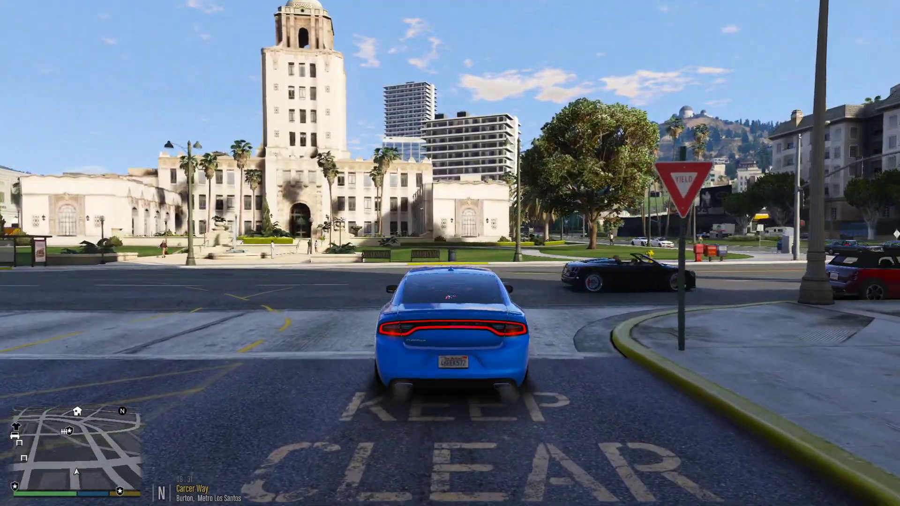
- Open the full-screen map from the pause menu and examine it from Los Santos north to Mount Chiliad
key("Escape")
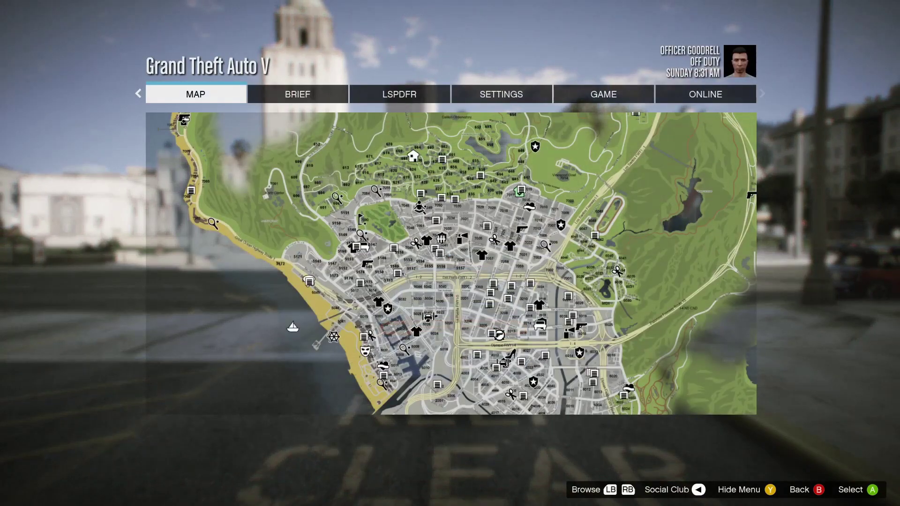
key("Escape")
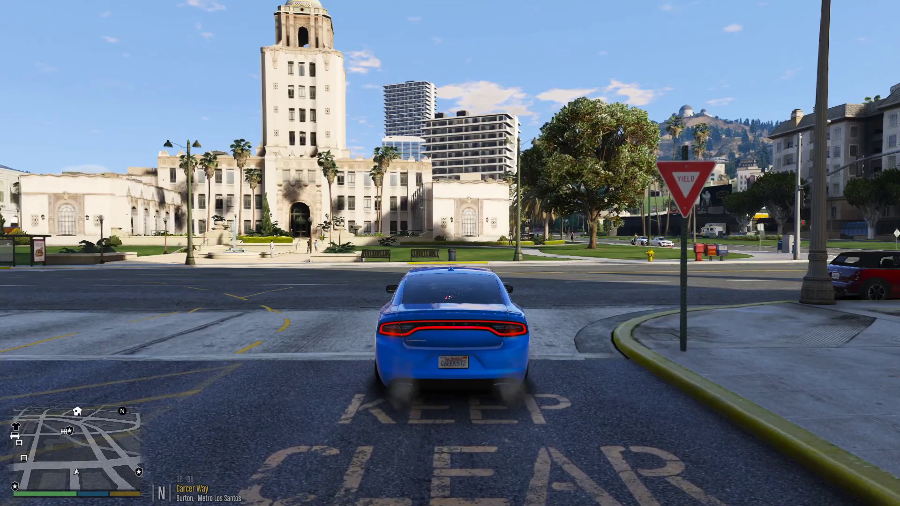
key("Escape")
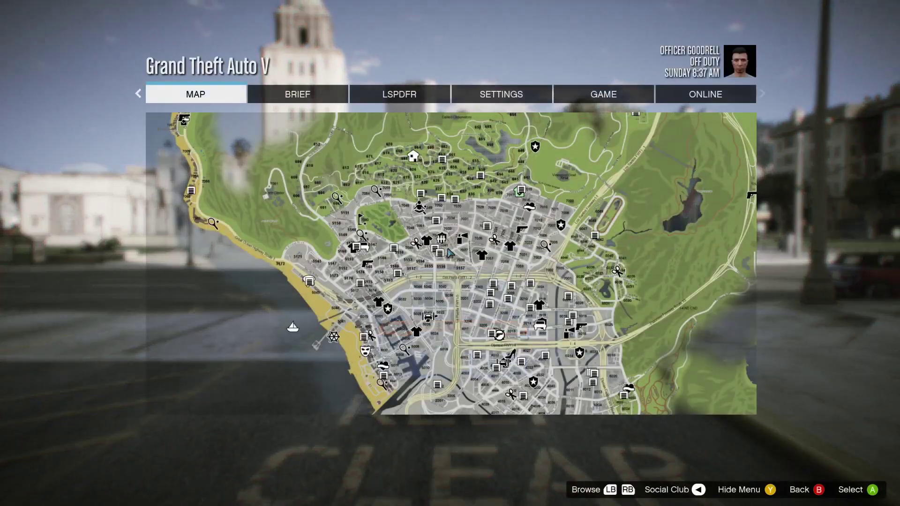
key("Return")
key("Down")
key("Down")
key("Down")
key("Down")
key("Down")
key("Down")
key("Down")
key("Down")
key("Down")
key("Down")
key("Down")
key("Down")
key("Down")
key("Down")
key("Down")
key("Down")
key("Left")
key("Left")
key("Left")
key("Left")
key("Left")
key("Left")
key("Left")
key("Left")
key("Left")
key("Left")
key("Left")
key("Left")
key("Left")
key("Left")
key("Left")
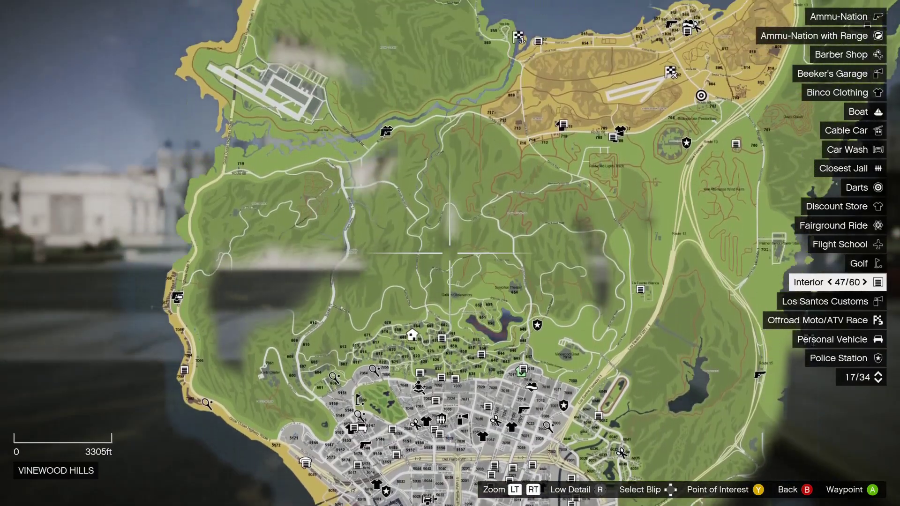
key("w")
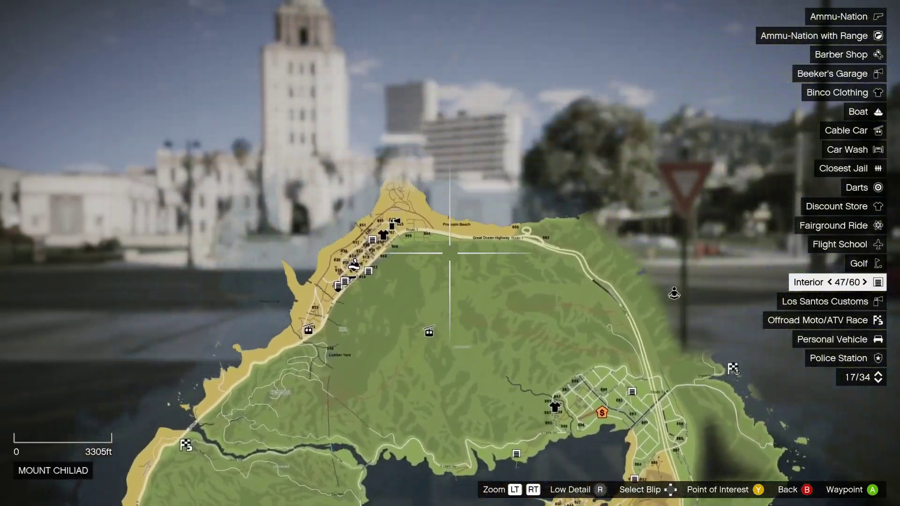
- Examine the map from Mount Chiliad past Bolingbroke Penitentiary and back south to central Los Santos
key("s")
key("Down")
key("Down")
key("Down")
key("Down")
key("Down")
key("Down")
key("Down")
key("Down")
key("Down")
key("Down")
key("Down")
key("Down")
key("Up")
key("Up")
key("Up")
key("Up")
key("Up")
key("Up")
key("Up")
key("Up")
key("Left")
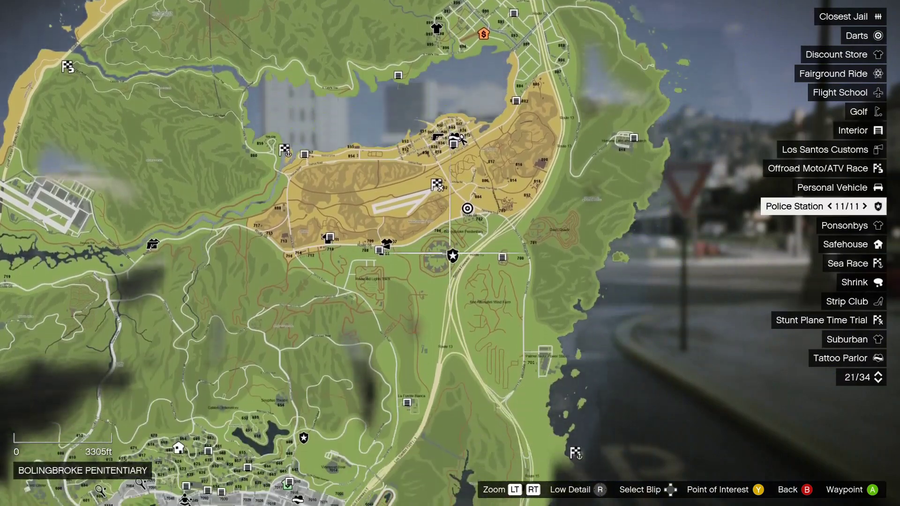
key("s")
key("Up")
key("Up")
key("Up")
key("Up")
key("Down")
key("Down")
key("Down")
key("Down")
key("Down")
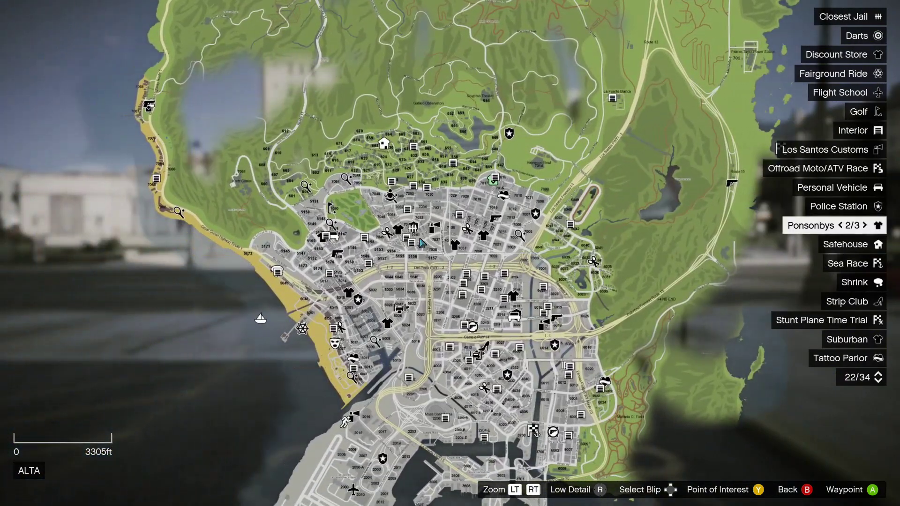
key("a")
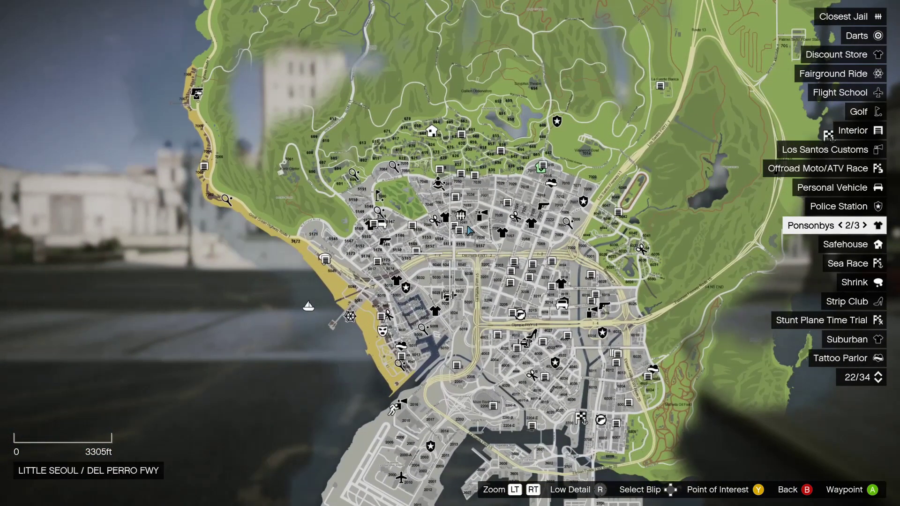
- Examine the street names and block numbers around Rockford Hills and Burton up close, and return to the game
scroll(450, 253, "up", 5)
key("Up")
key("Up")
key("Up")
key("Up")
key("Up")
scroll(449, 253, "down", 3)
key("w")
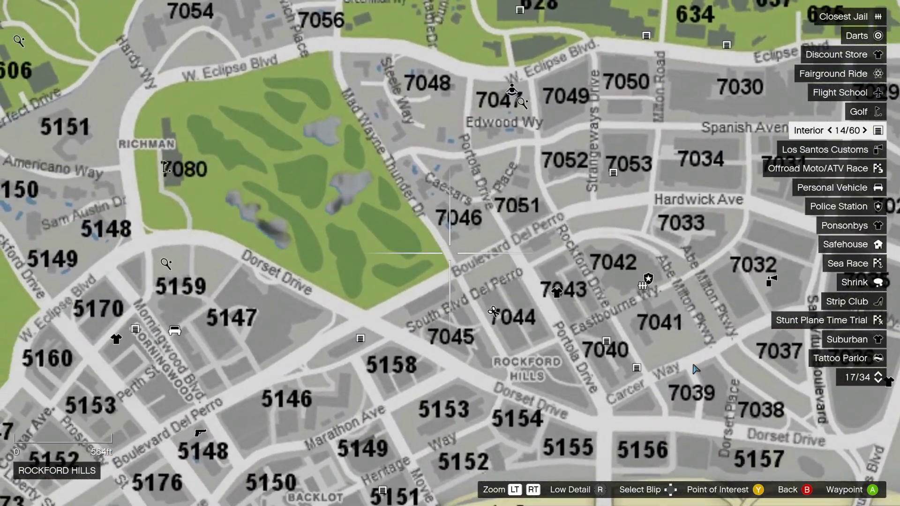
scroll(615, 377, "up", 3)
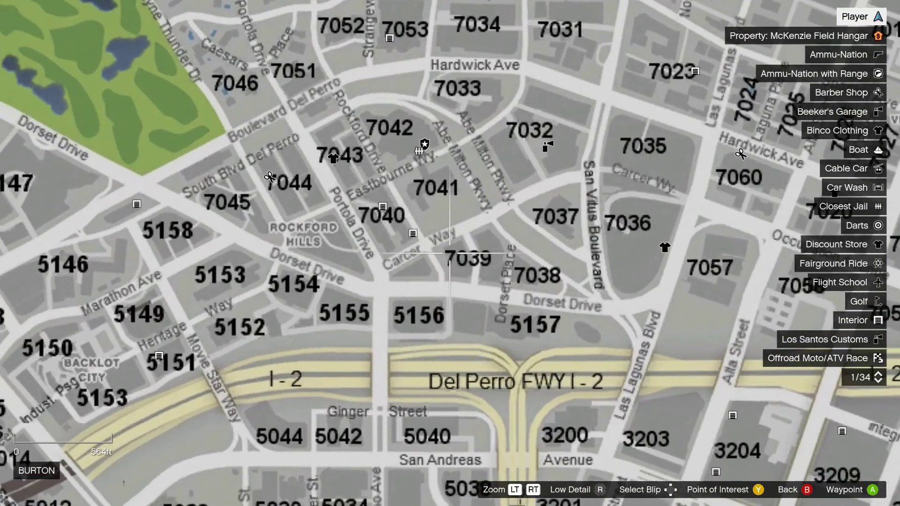
key("Escape")
key("Escape")
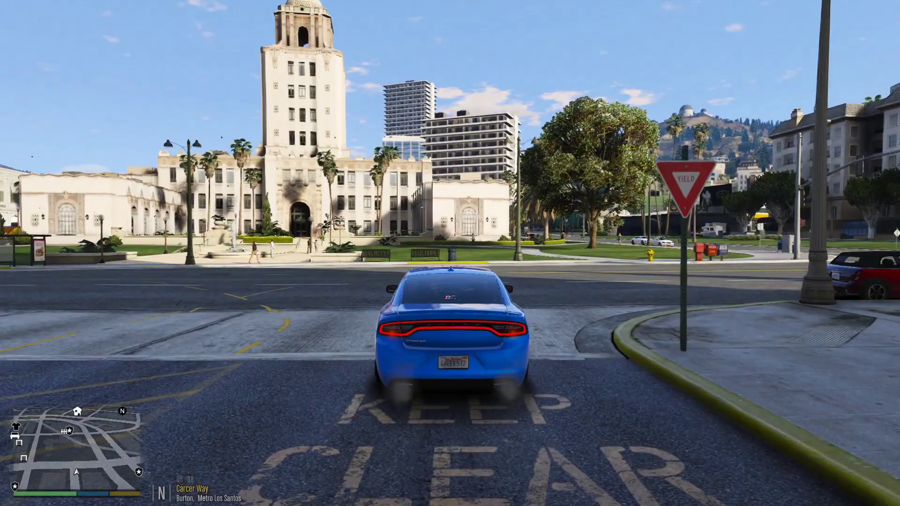
- Turn right at the yield sign and drive east on Carcer Way toward the Abe Milton Pkwy intersection
key("d")
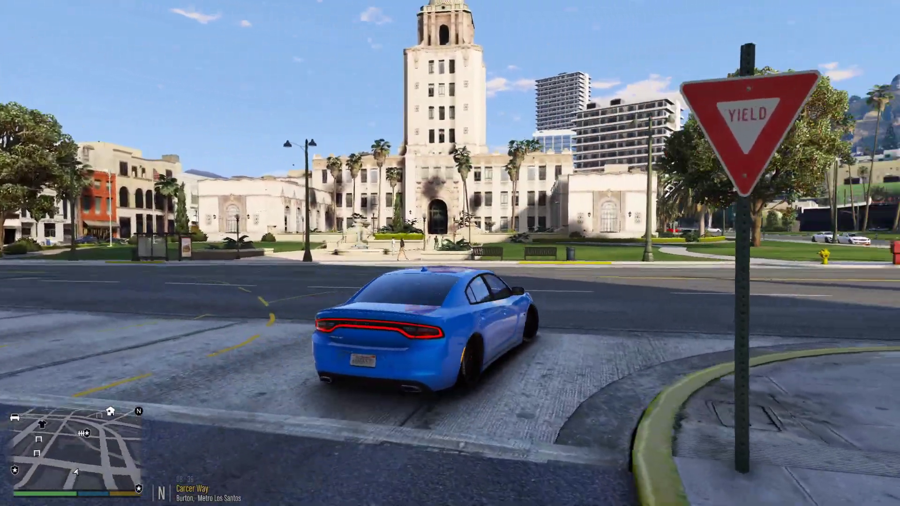
key("w")
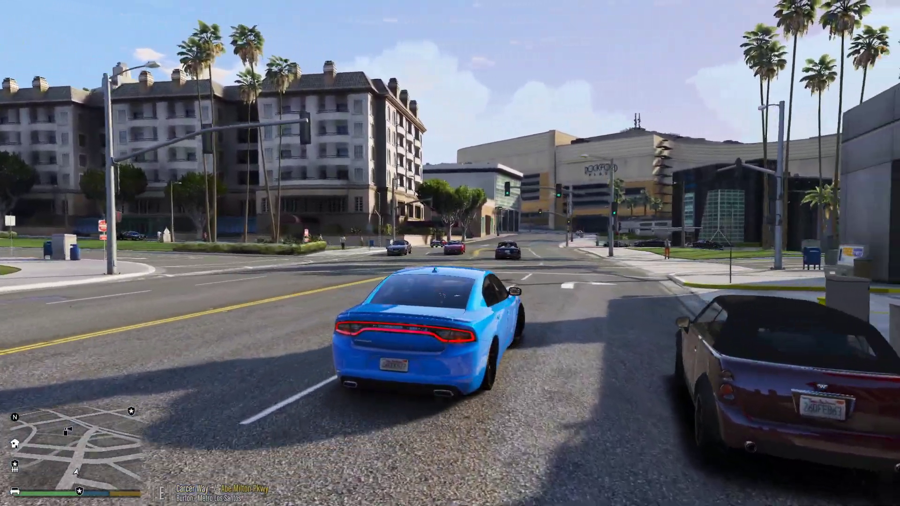
key("w")
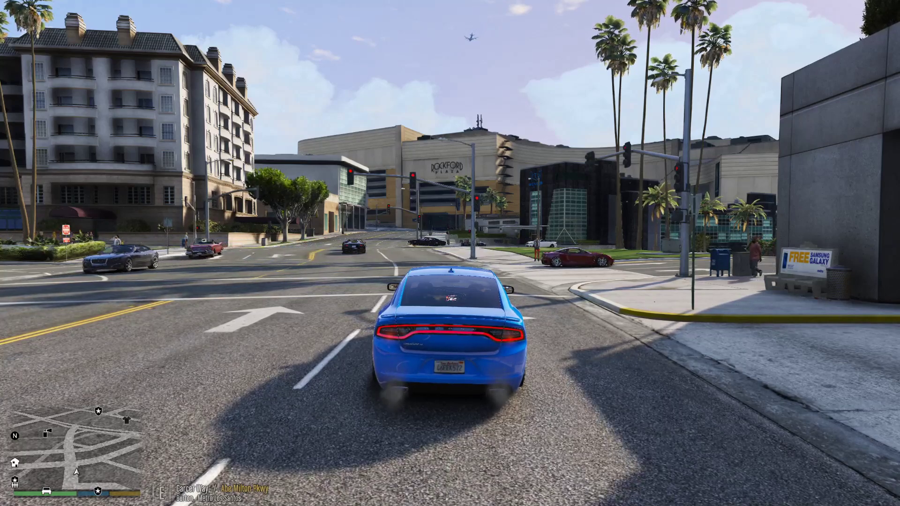
- Reopen the full-screen map and examine the streets and block numbers around the car's position in Burton
key("Escape")
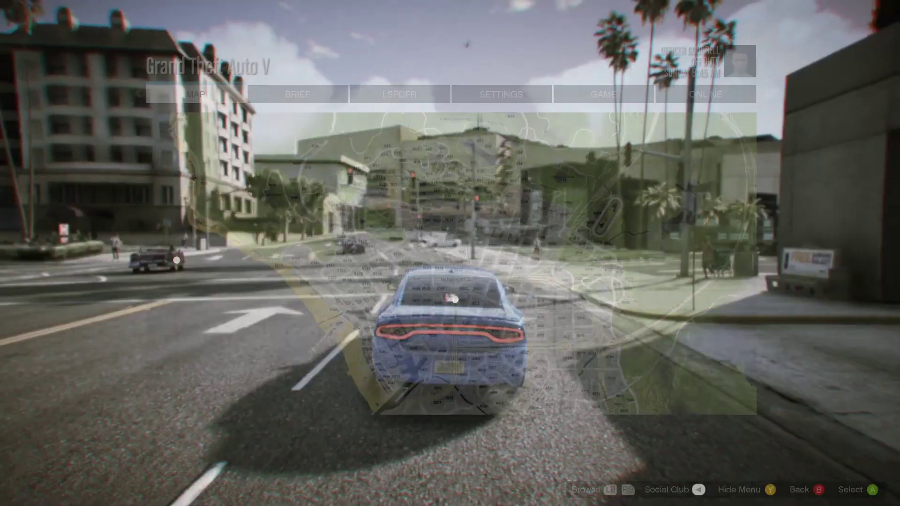
key("Return")
scroll(450, 253, "up", 5)
key("w")
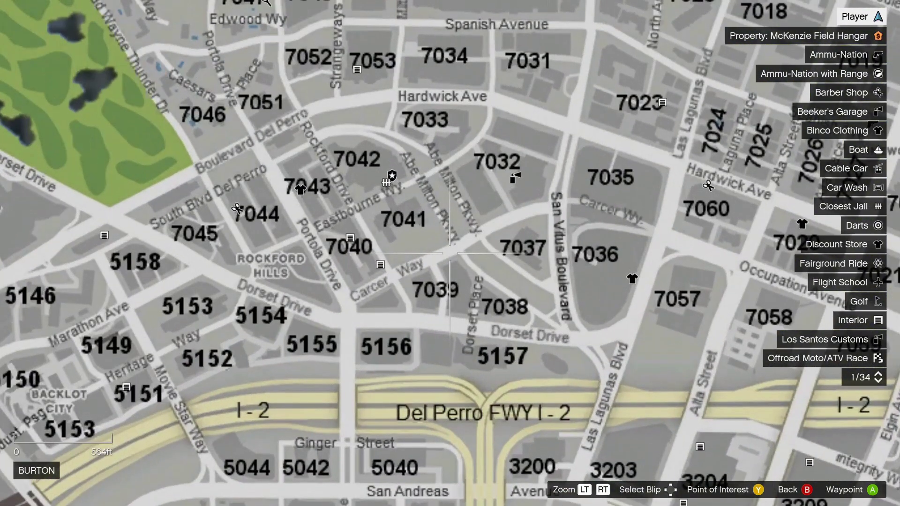
key("s")
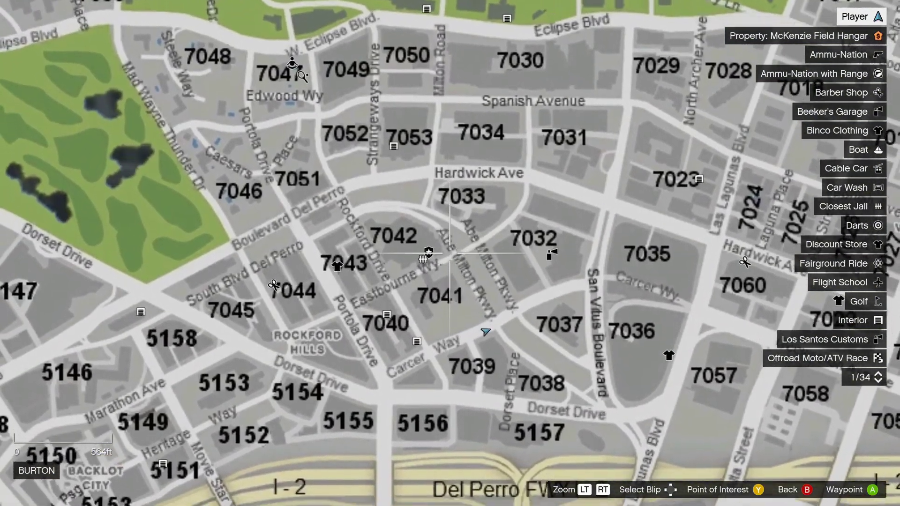